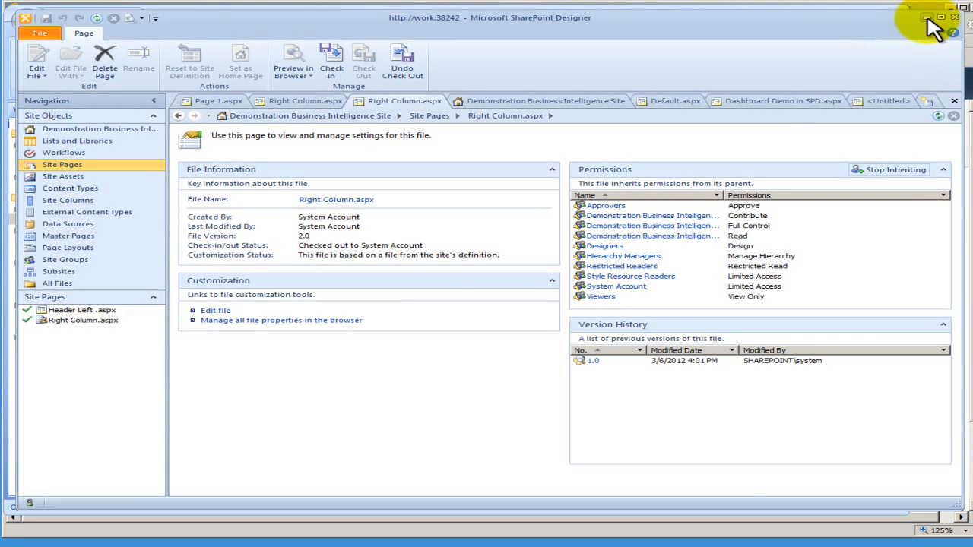
Switch to the Business Intelligence site in the browser and view the dashboard items in the PerformancePoint Content list
left_click(927, 17)
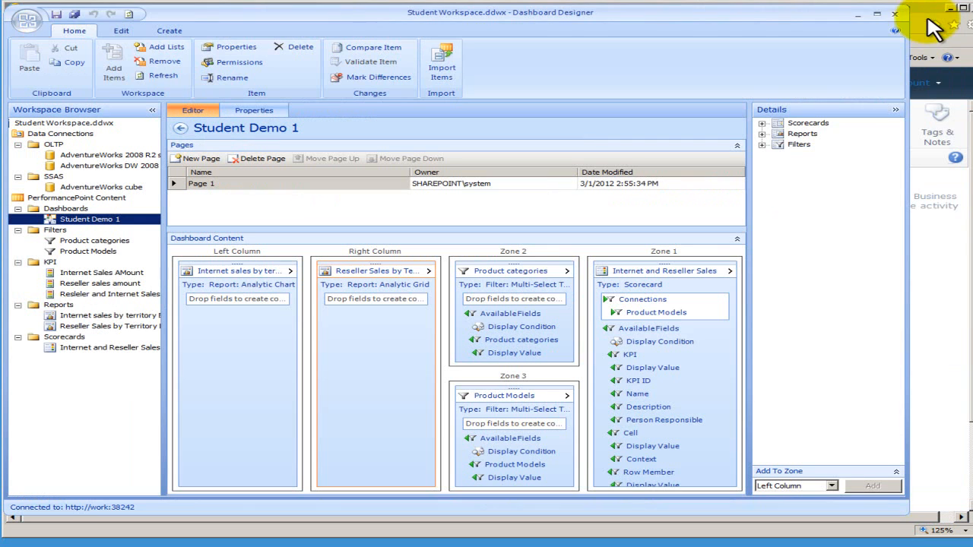
left_click(859, 14)
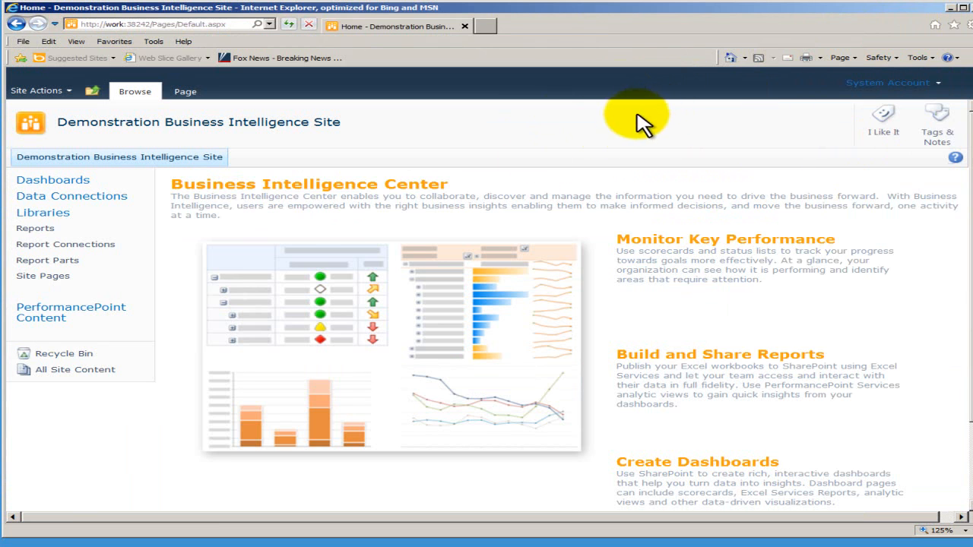
left_click(55, 318)
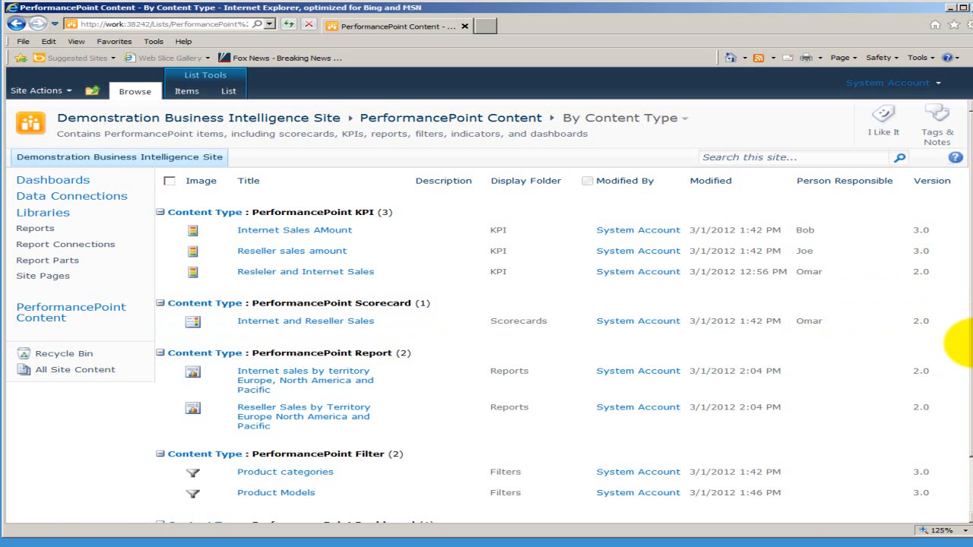
scroll(961, 349, "down", 2)
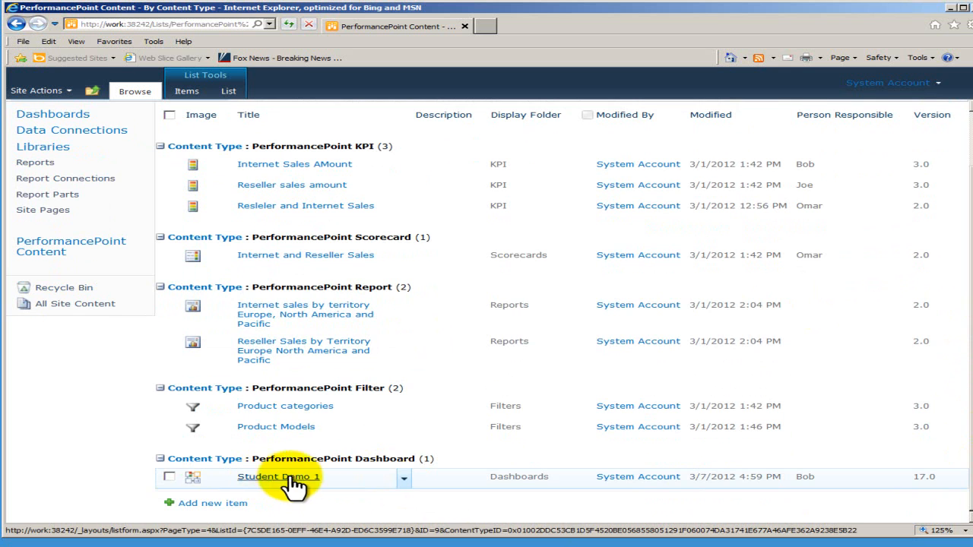
Open Page 1 from the Student Demo 1 folder of the Dashboards library for editing in SharePoint Designer
left_click(42, 116)
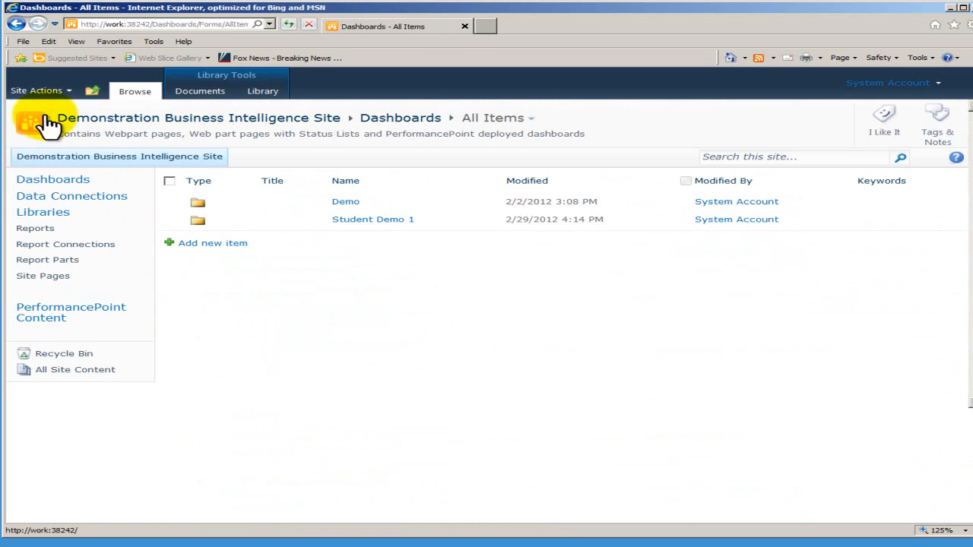
left_click(378, 219)
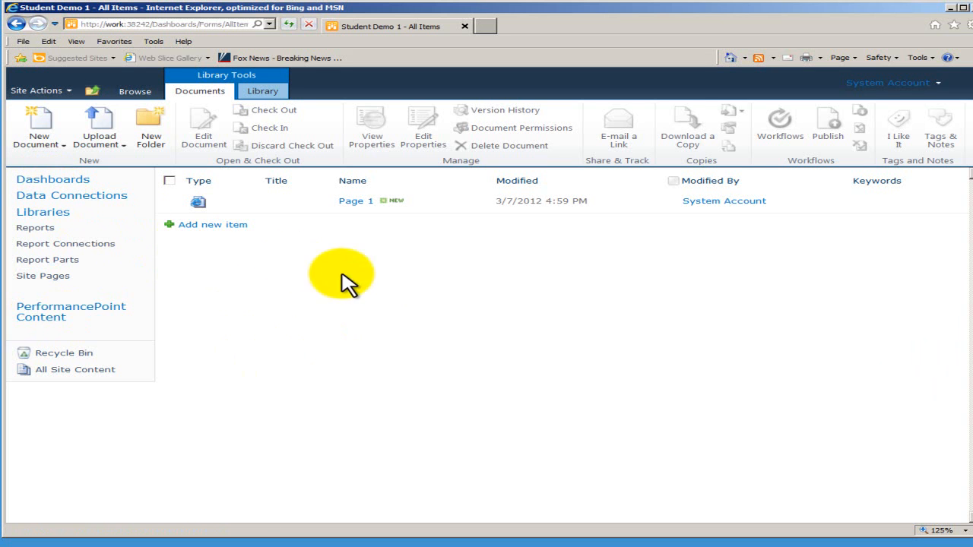
mouse_move(416, 203)
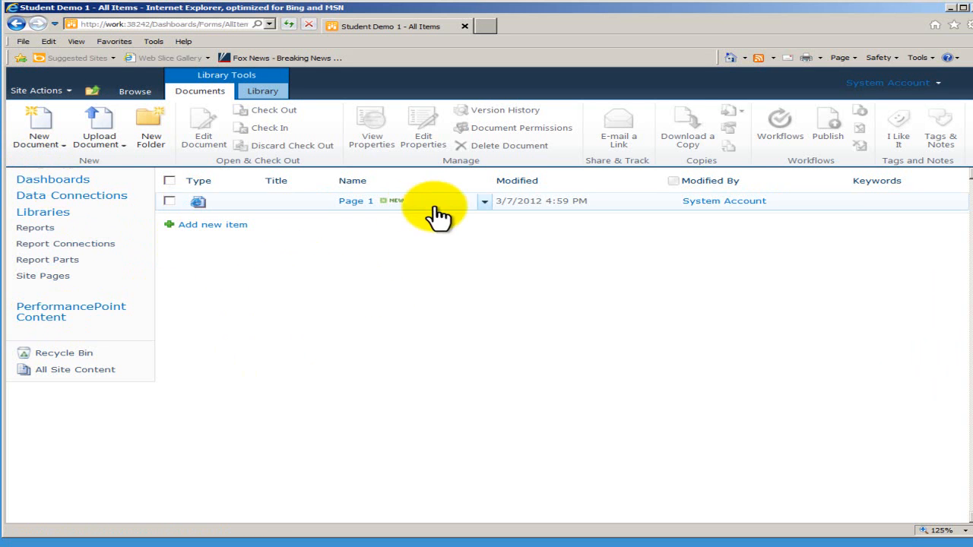
left_click(483, 203)
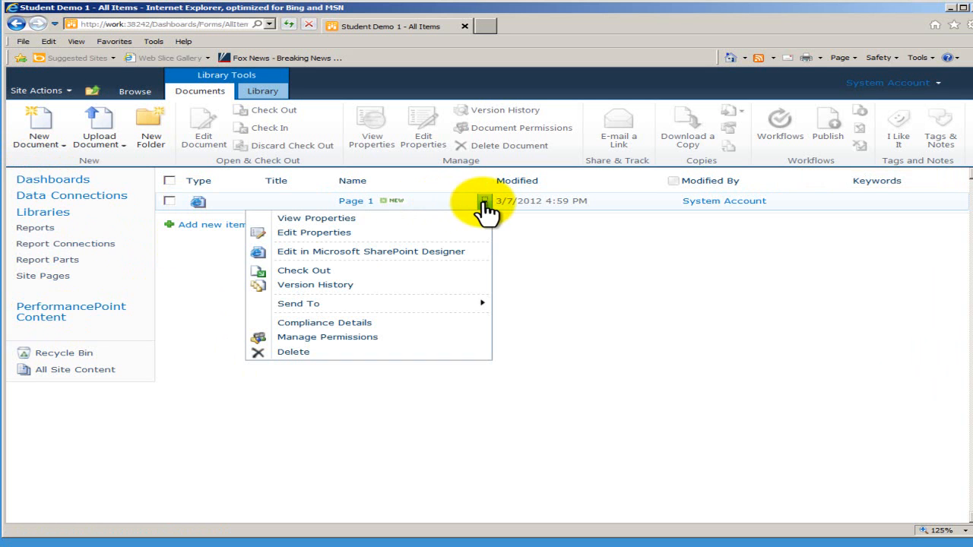
left_click(444, 254)
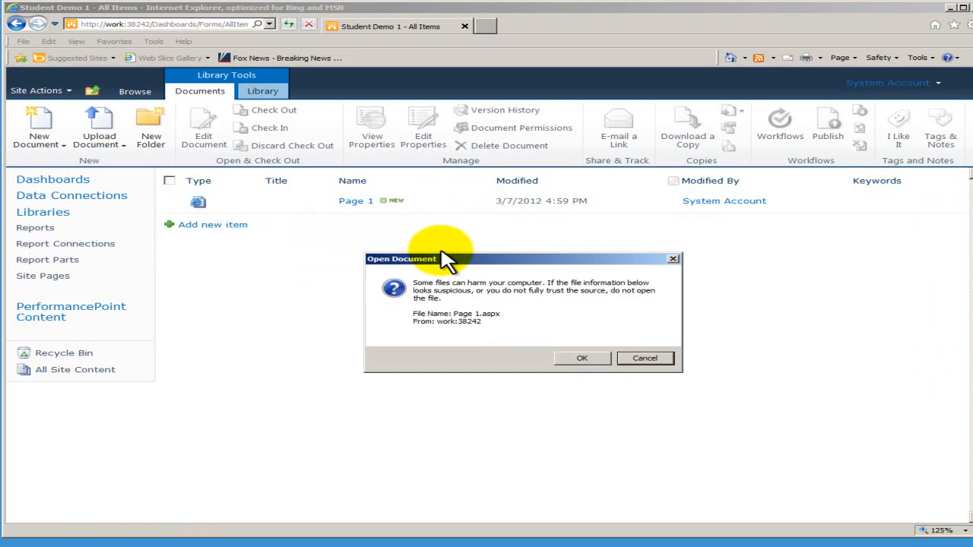
left_click(607, 361)
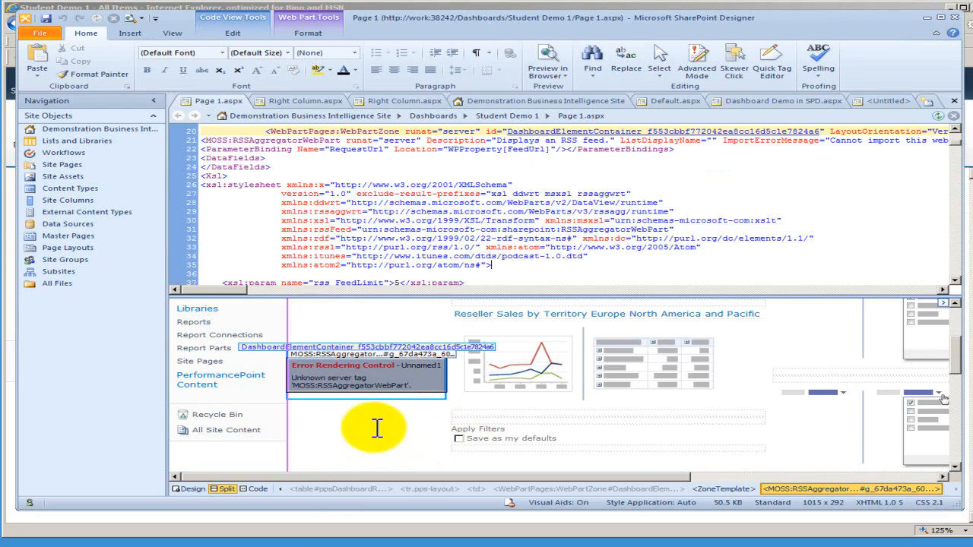
Delete the RSS aggregator web part with the rendering error from Page 1
left_click(363, 384)
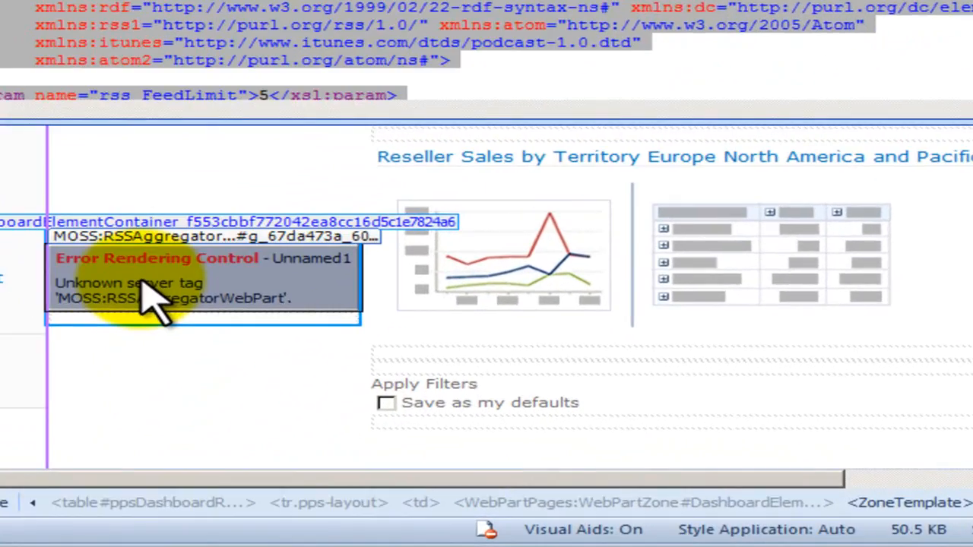
right_click(339, 385)
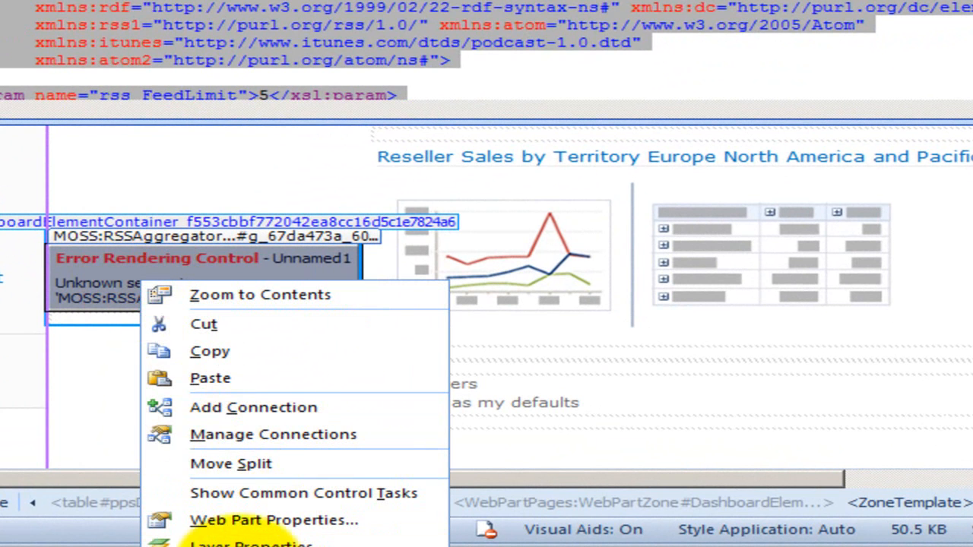
left_click(99, 280)
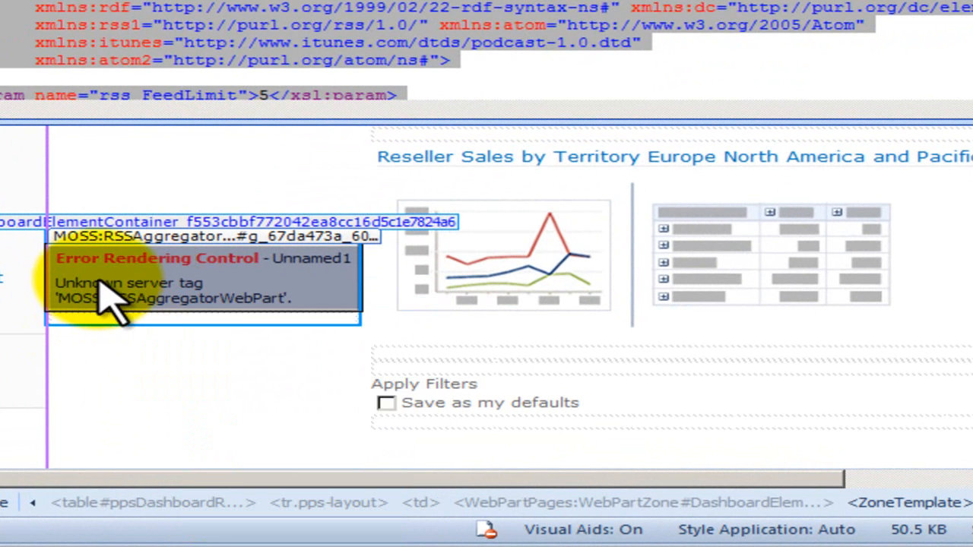
key("Delete")
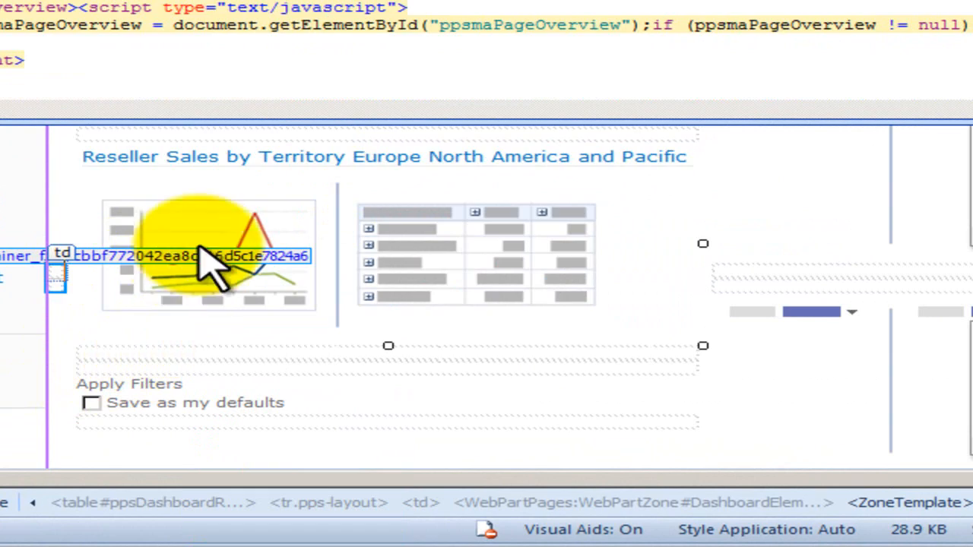
Replace the Reseller Sales by Territory report web part with an XML Viewer web part, working in Design view
left_click(205, 220)
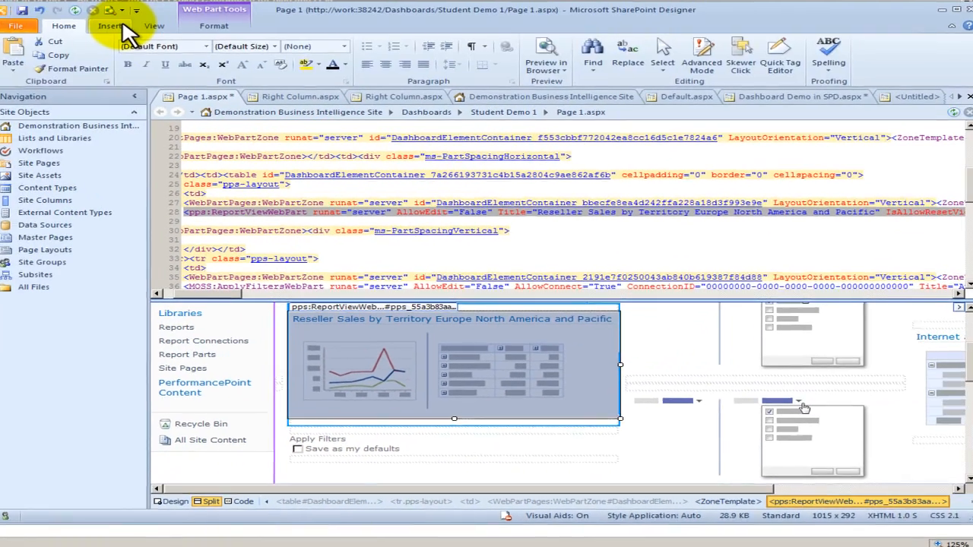
left_click(120, 25)
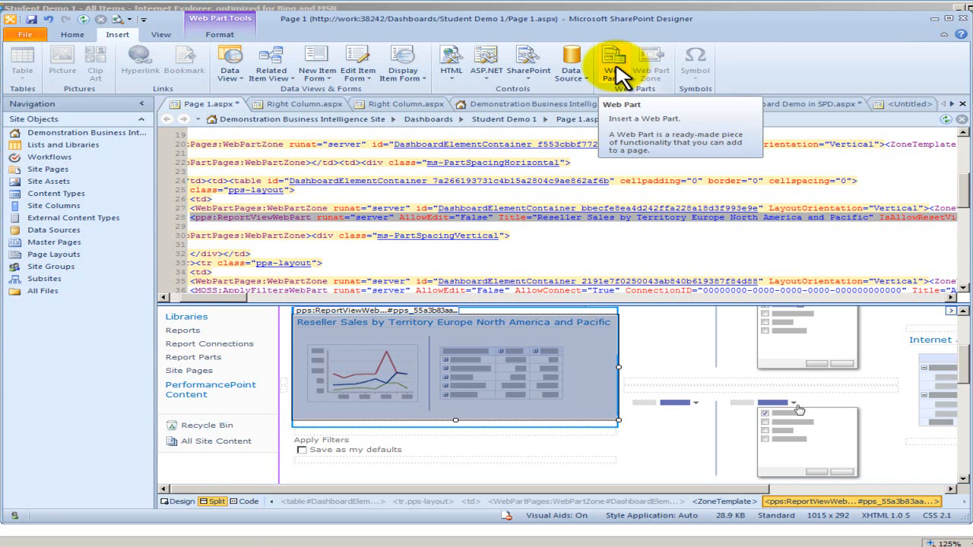
left_click(187, 503)
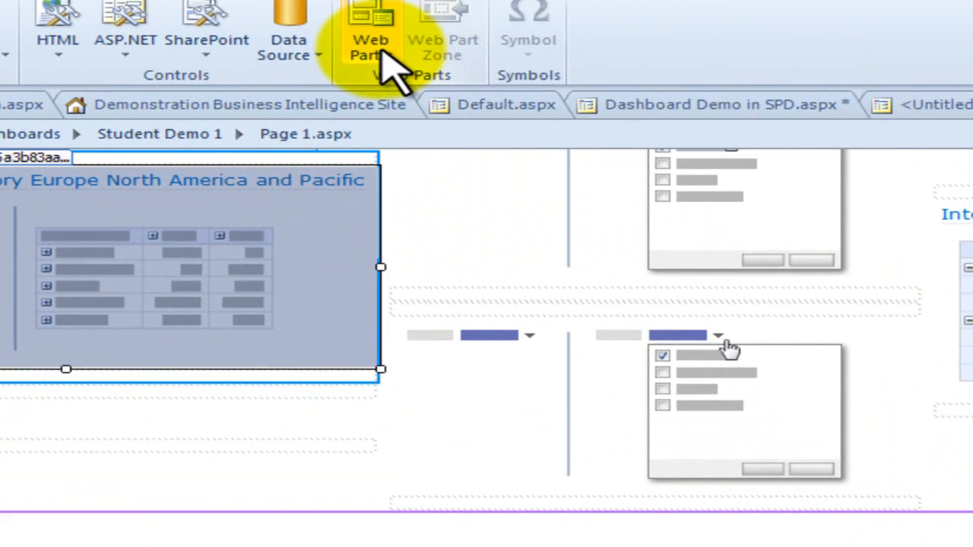
left_click(616, 74)
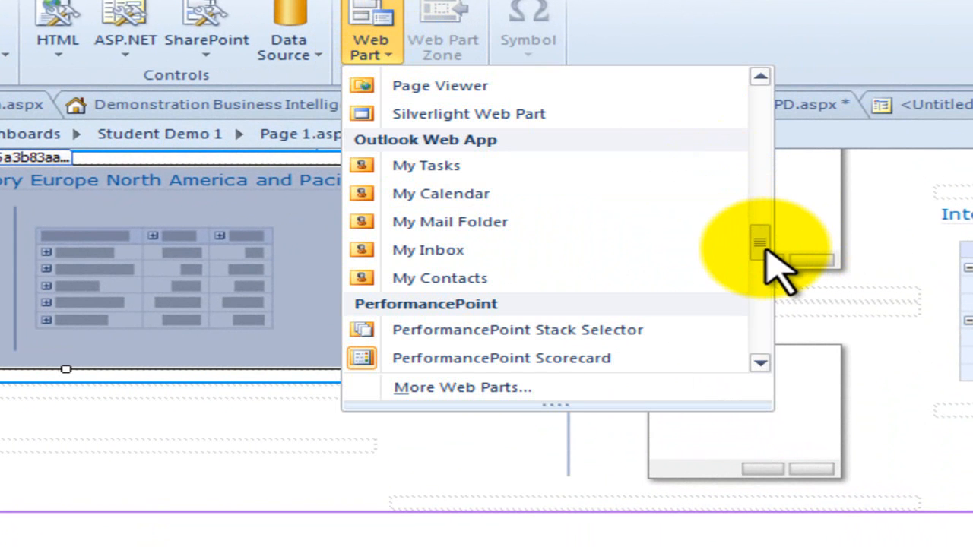
left_click_drag(765, 245, 783, 146)
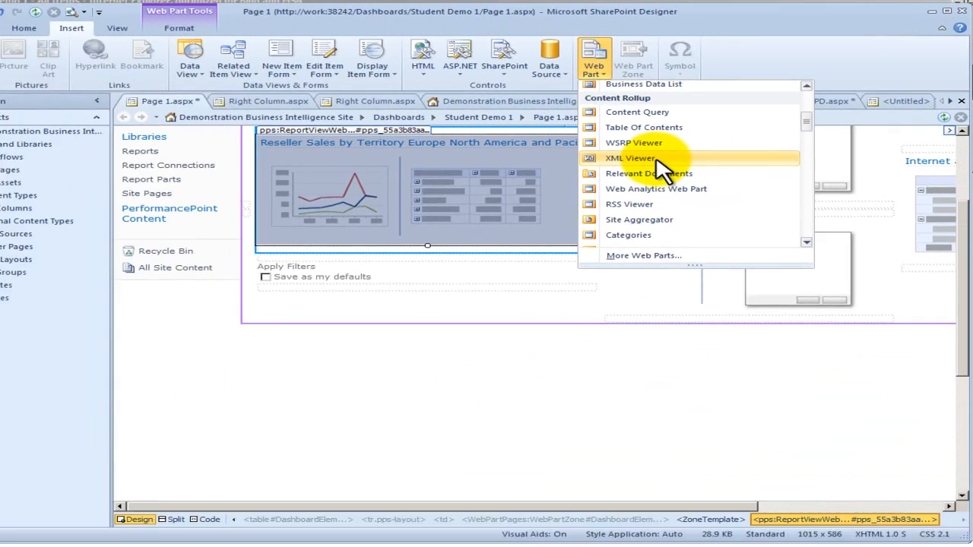
left_click(486, 210)
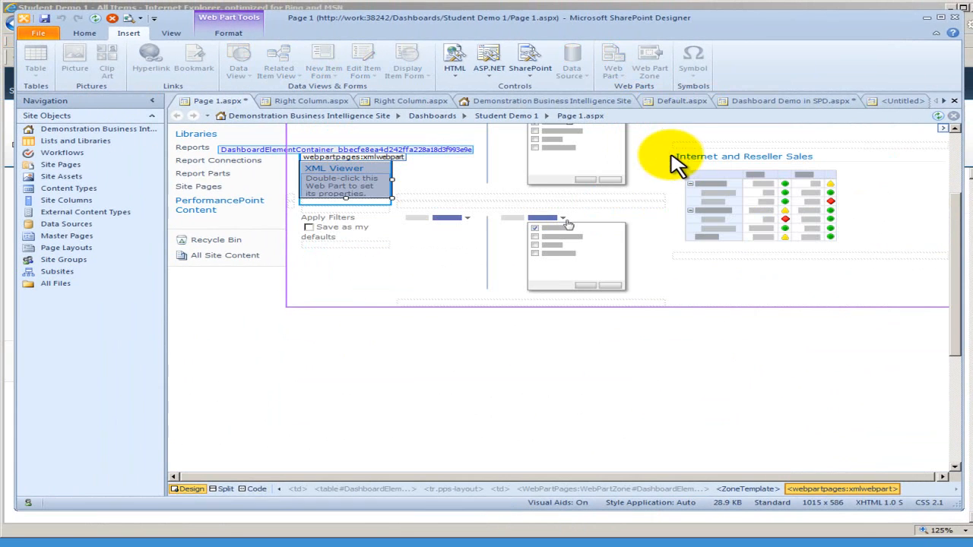
right_click(343, 192)
key("Escape")
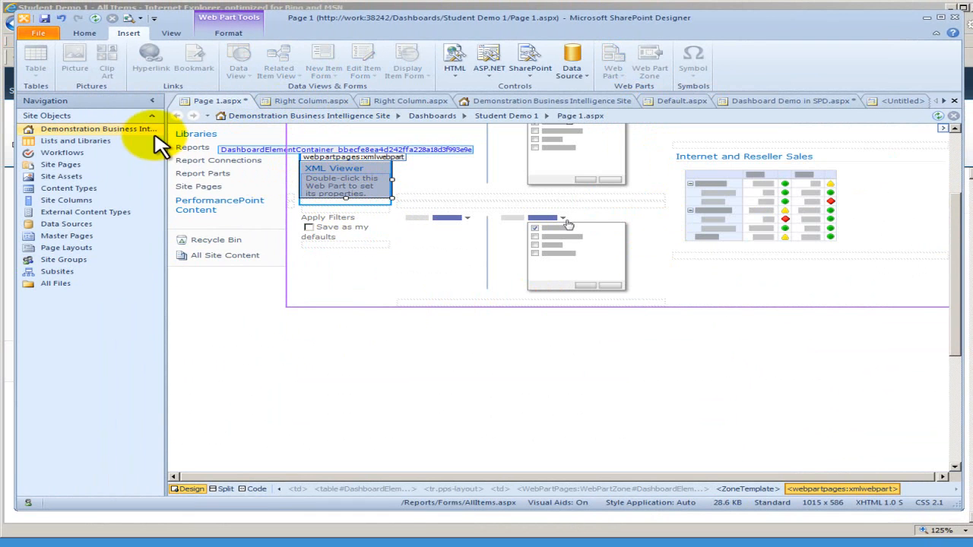
Save Page 1 and preview it in the browser, checking the XML Viewer web part's options before dismissing the preview
left_click(128, 18)
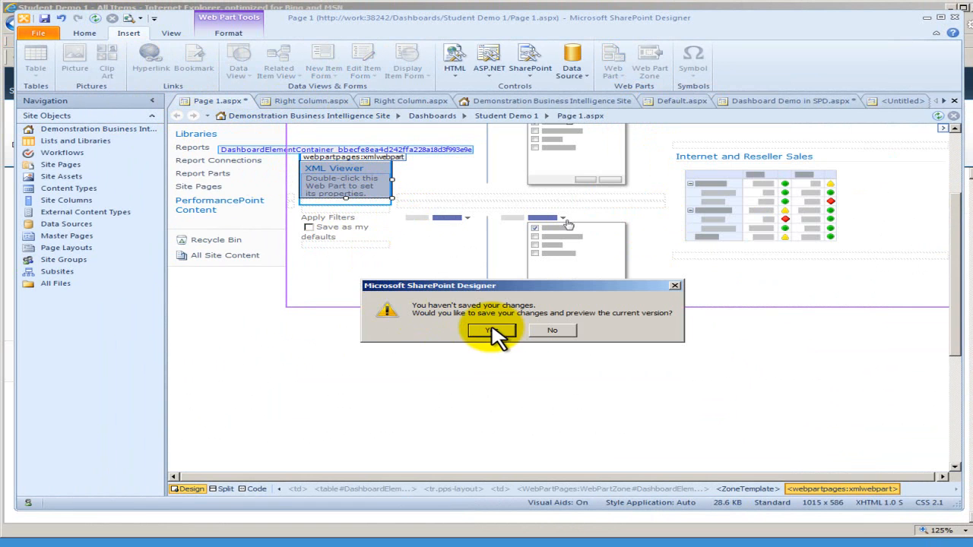
left_click(490, 330)
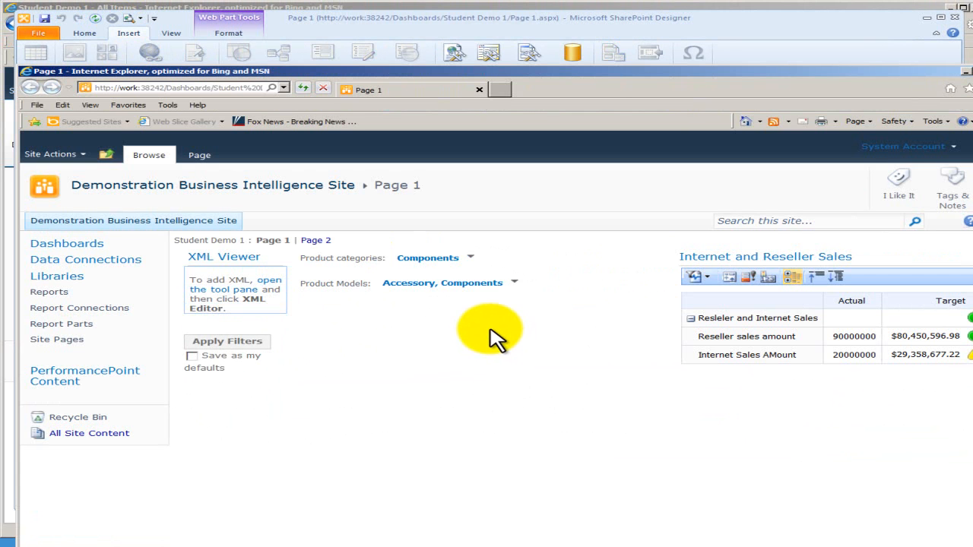
left_click(275, 258)
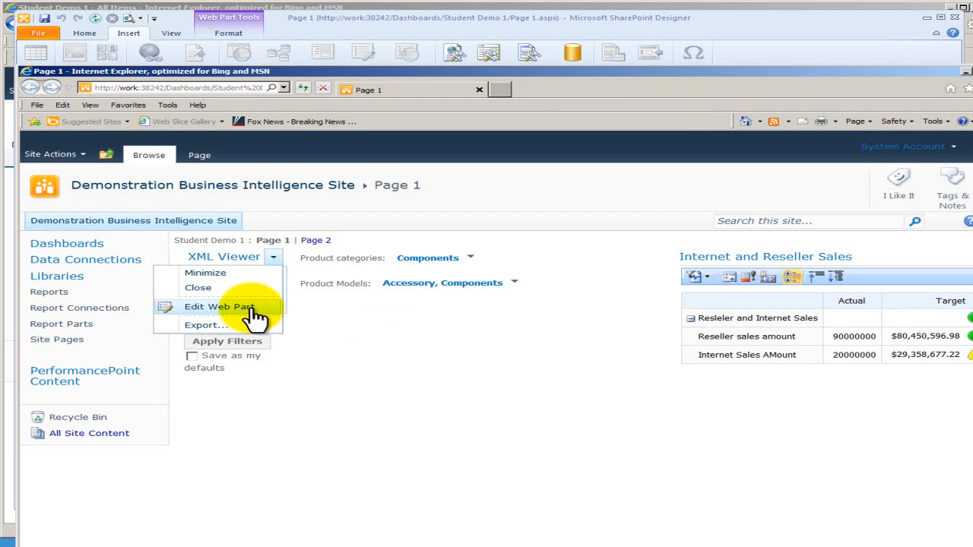
left_click(363, 414)
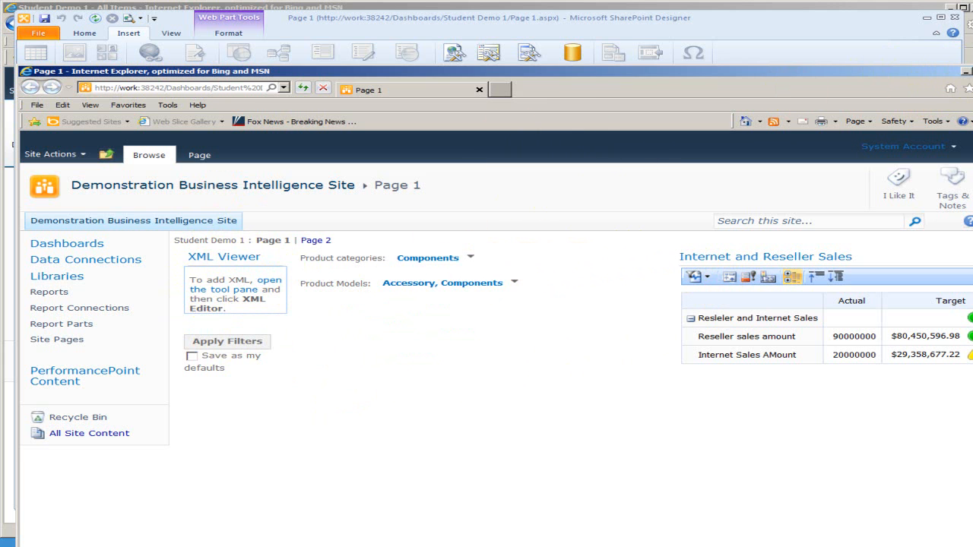
left_click(964, 71)
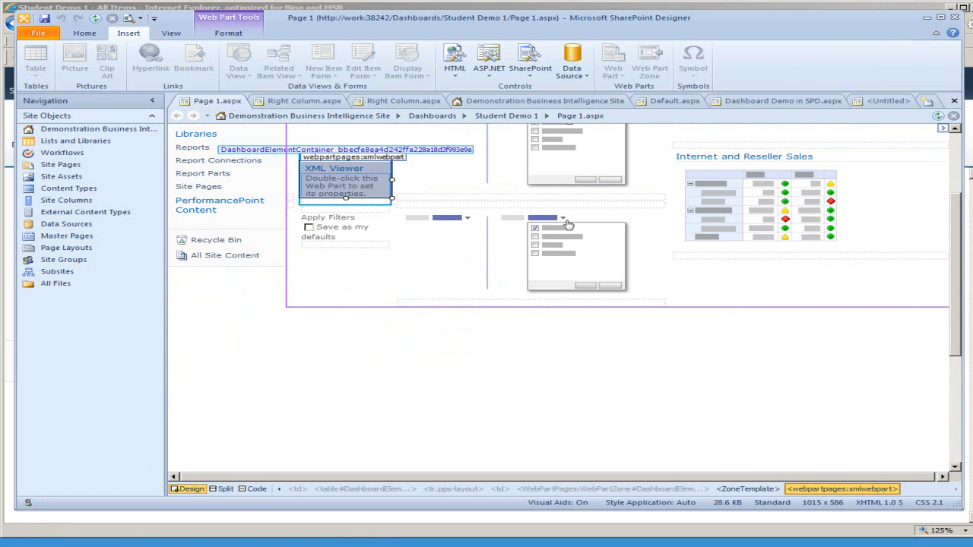
Switch to Dashboard Designer and redeploy the Student Demo 1 dashboard to SharePoint
left_click(317, 544)
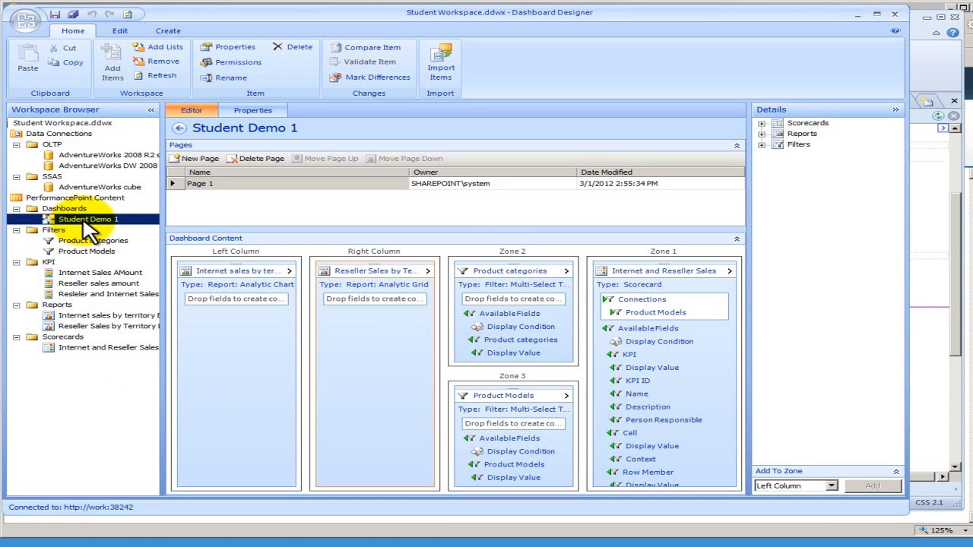
left_click(38, 437)
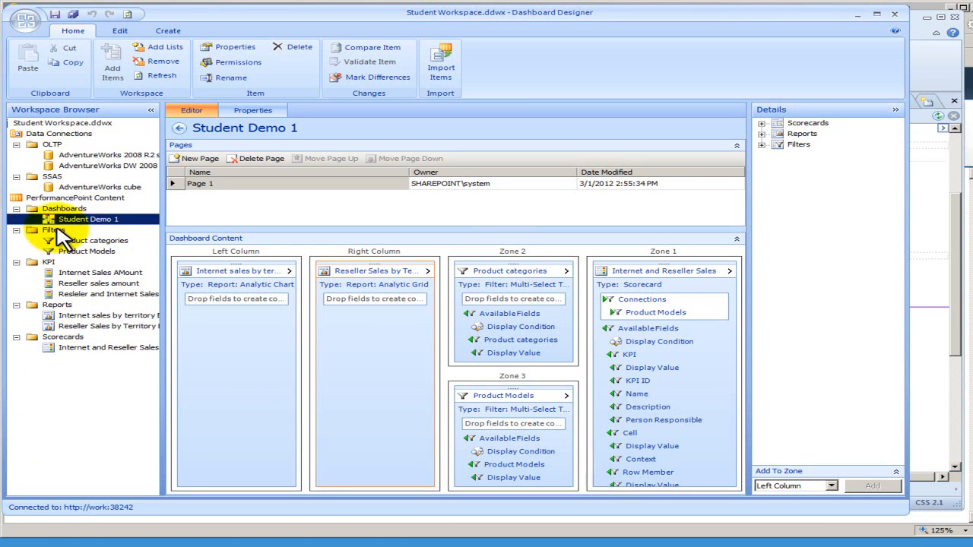
right_click(64, 225)
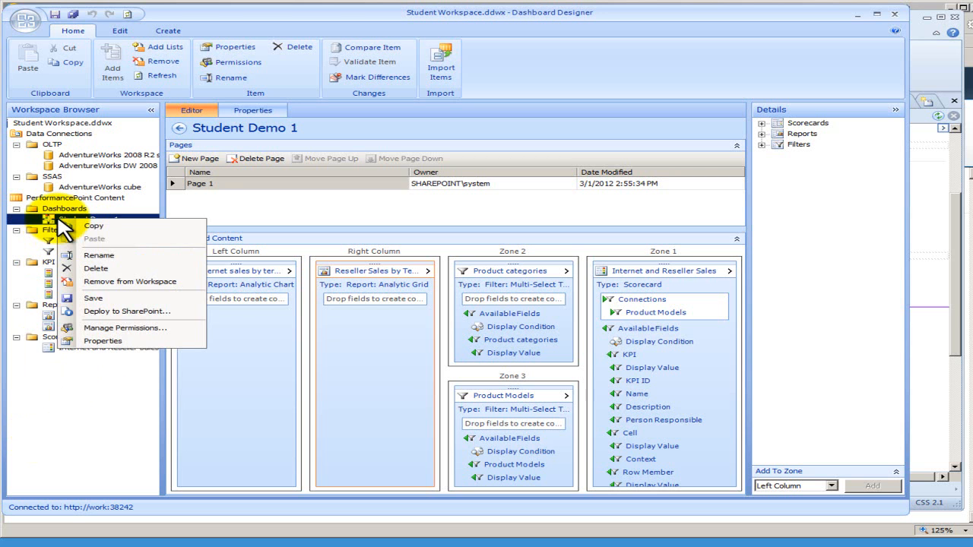
left_click(270, 389)
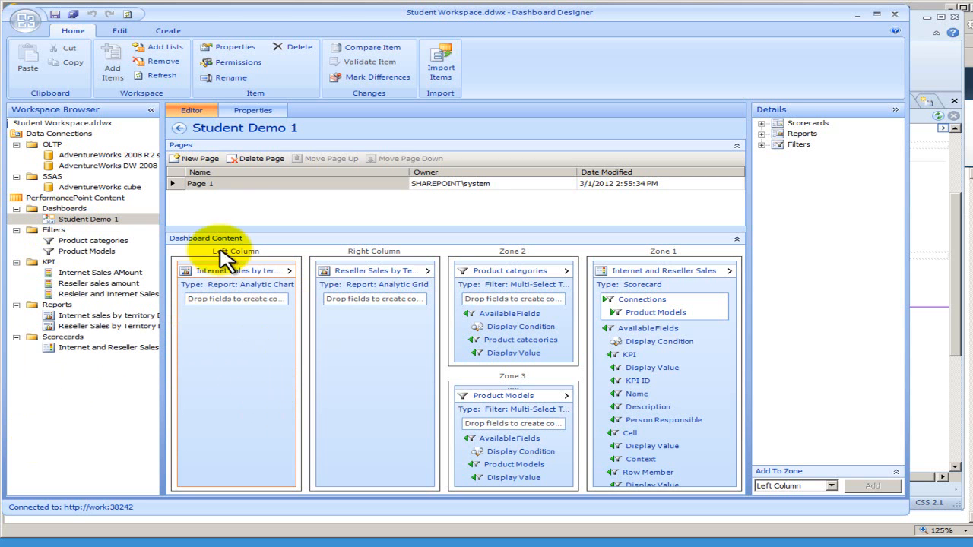
right_click(77, 219)
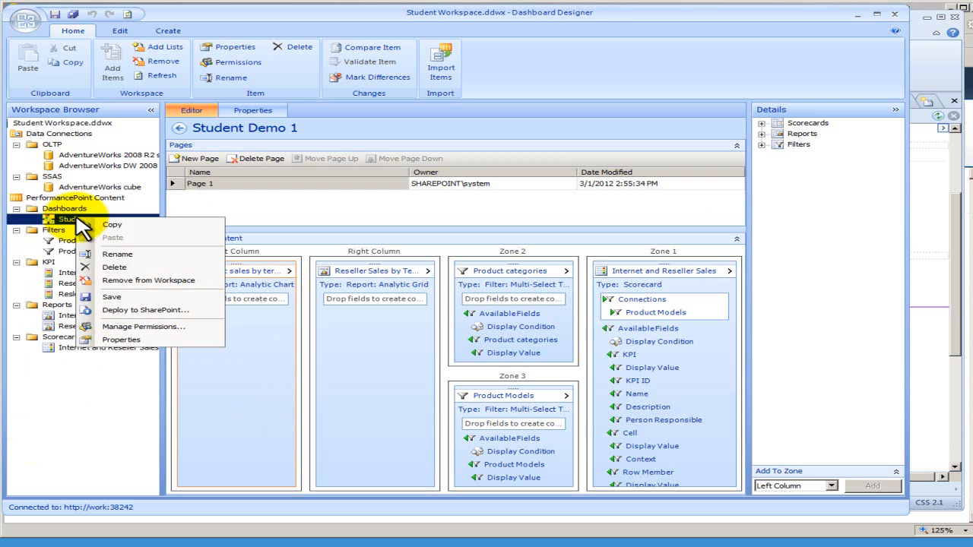
left_click(174, 308)
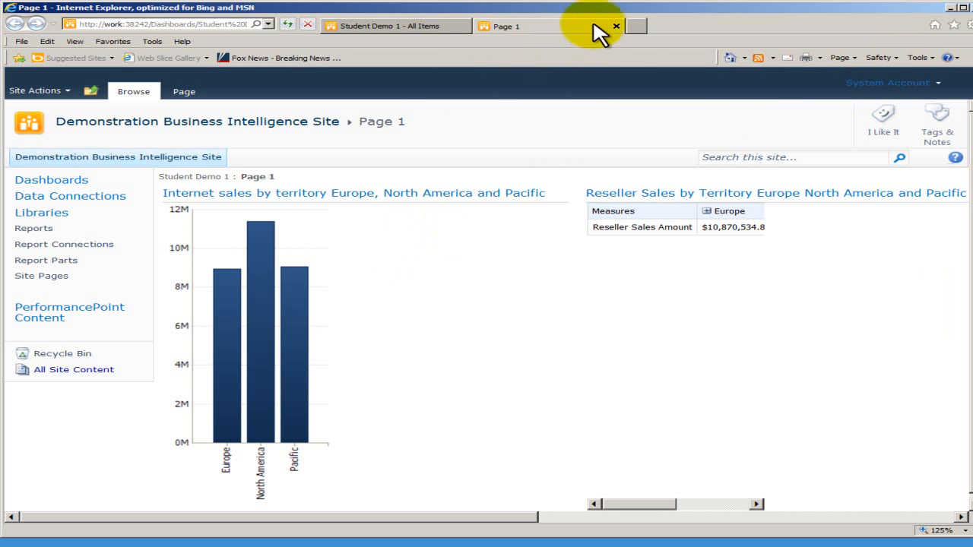
Close the Page 1 browser preview and check the editing options for Page 1 in the Student Demo 1 library
left_click(617, 29)
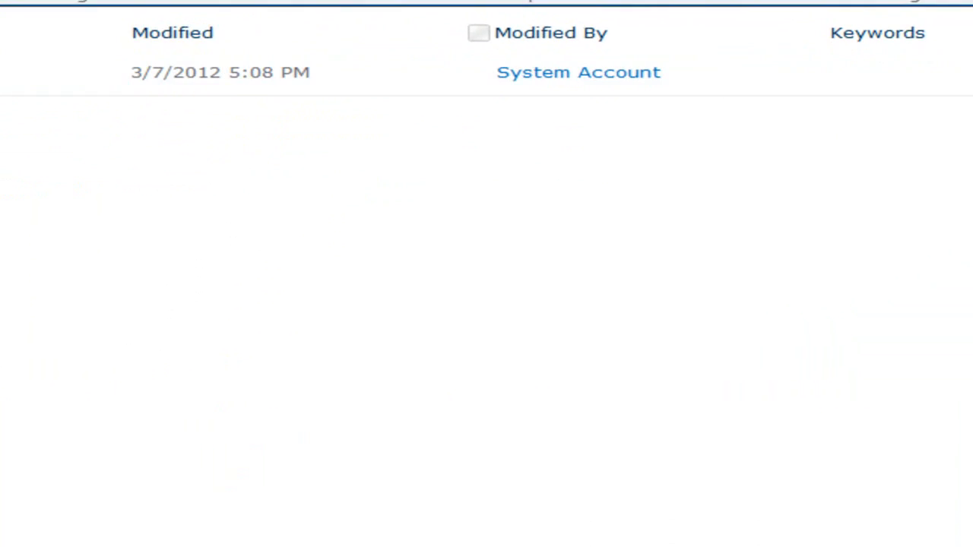
mouse_move(449, 201)
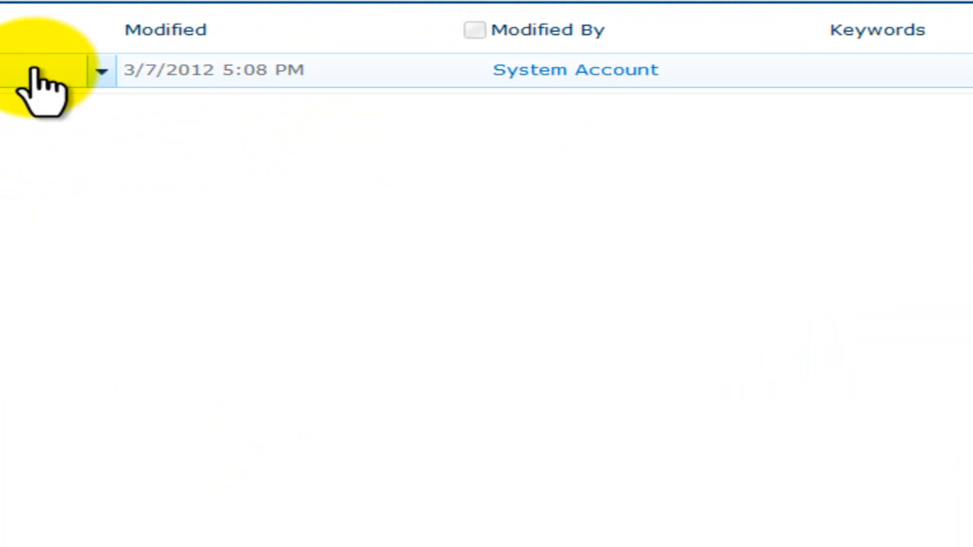
left_click(100, 72)
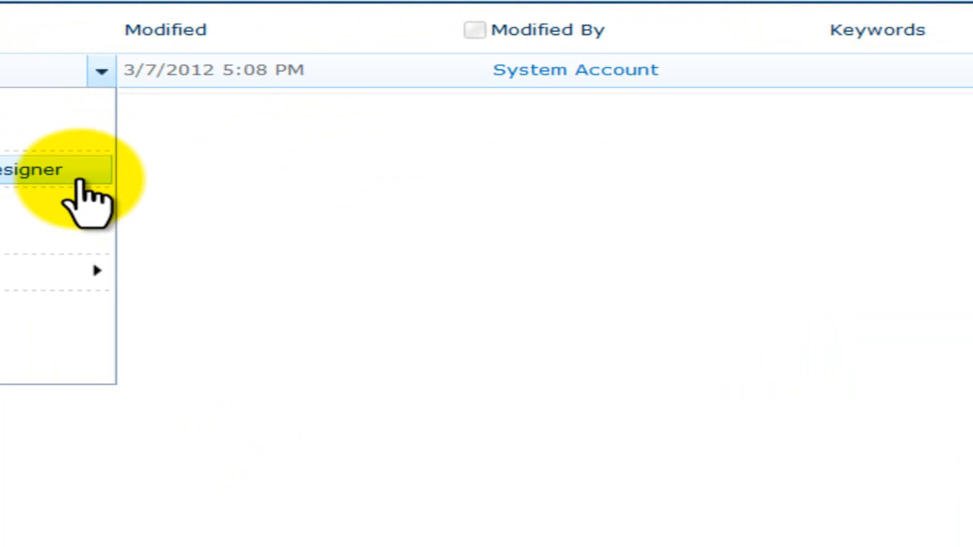
left_click(364, 361)
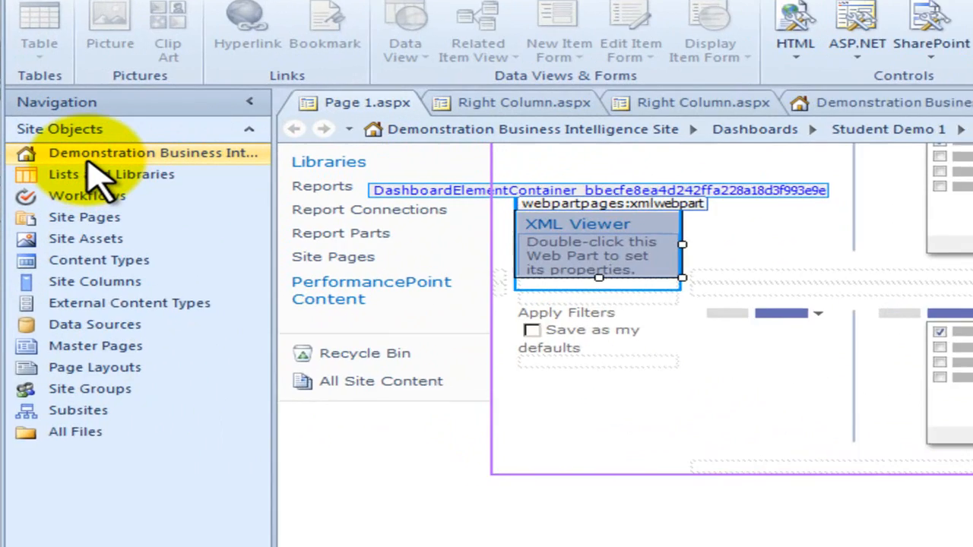
In SharePoint Designer, create a web part page named Dashboard made with SPD in Site Pages, using the Header, Footer, 3 Columns layout
left_click(61, 134)
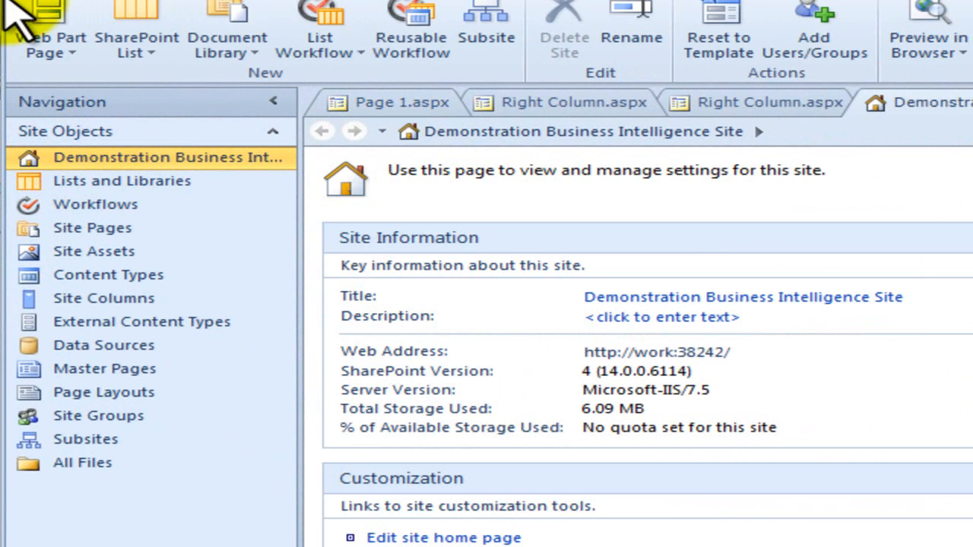
left_click(3, 3)
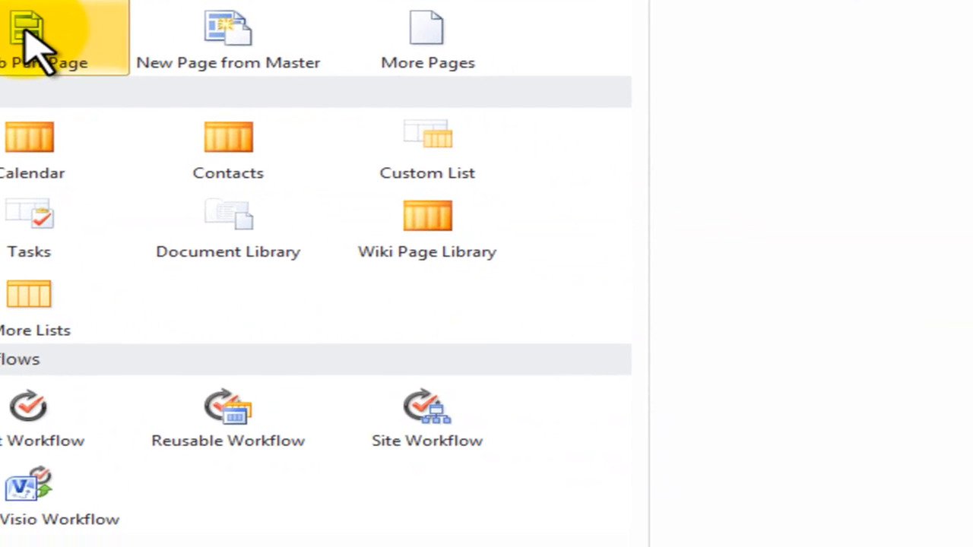
left_click(57, 49)
left_click(118, 86)
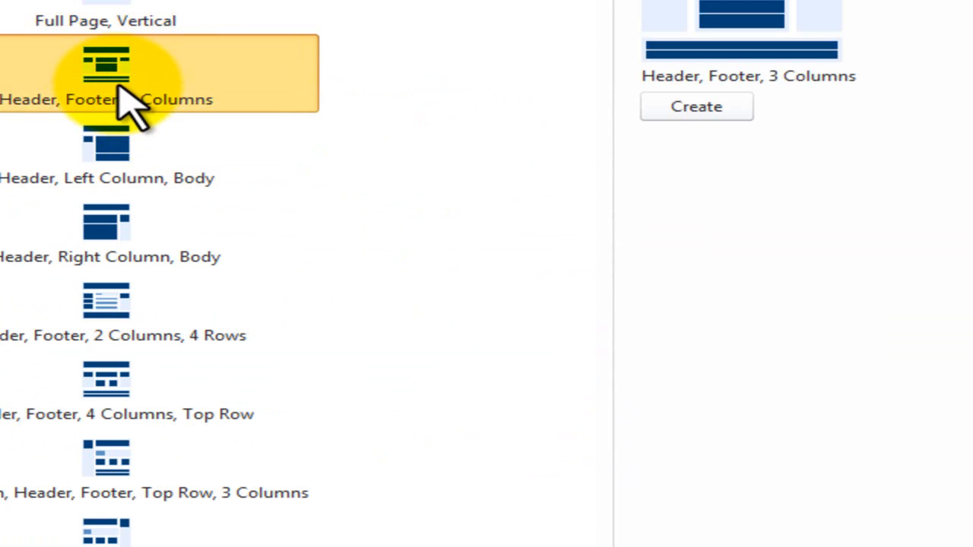
left_click(704, 106)
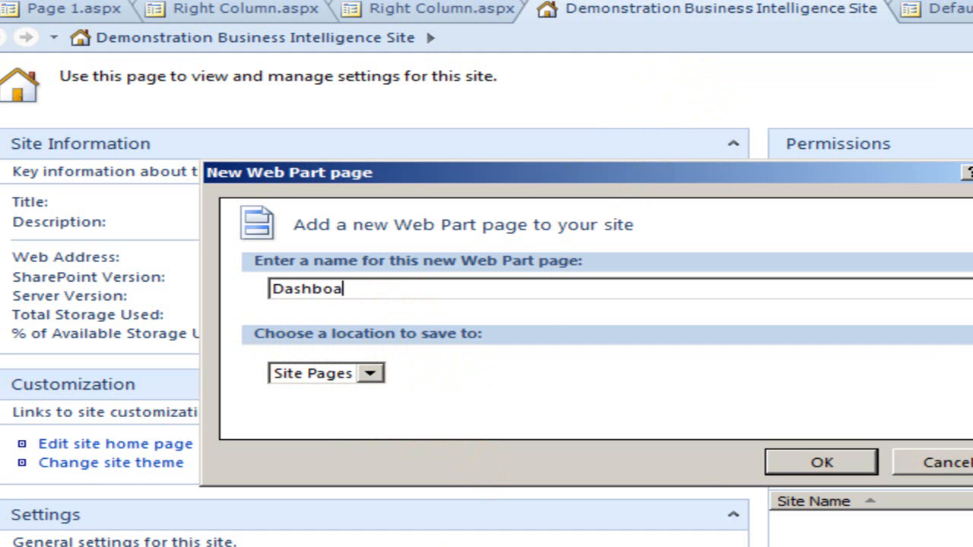
type("Dashboard made with SPD")
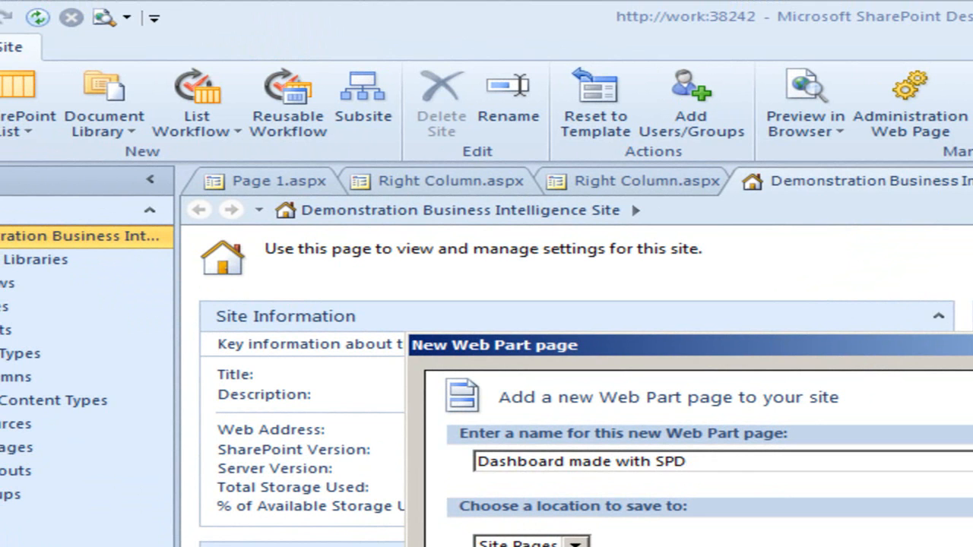
key("Return")
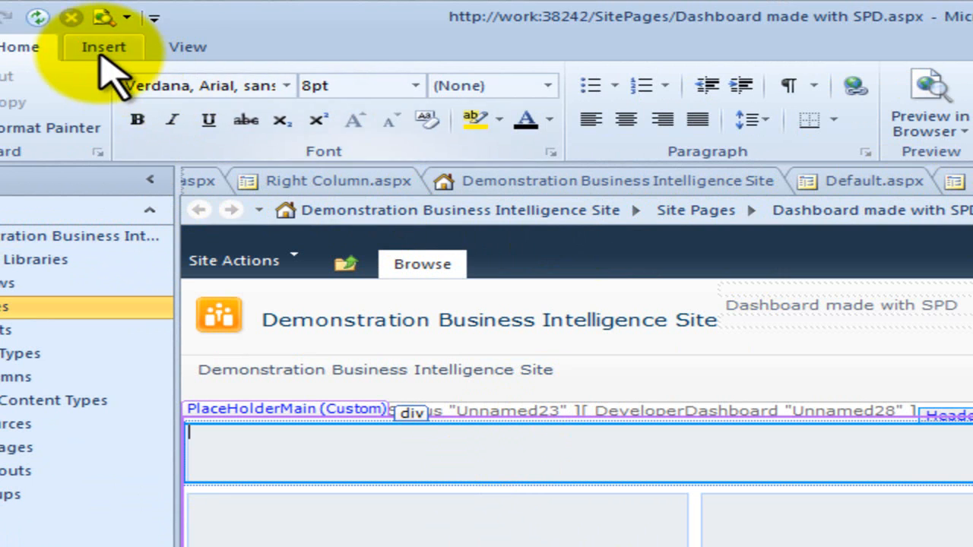
Insert a PerformancePoint Scorecard web part in the page's Header zone and open its web part properties
left_click(100, 51)
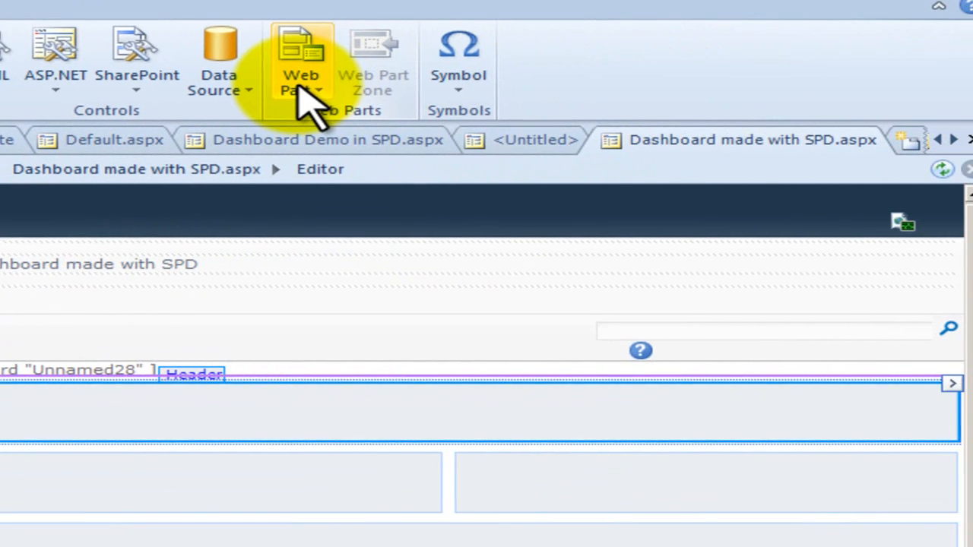
left_click(684, 121)
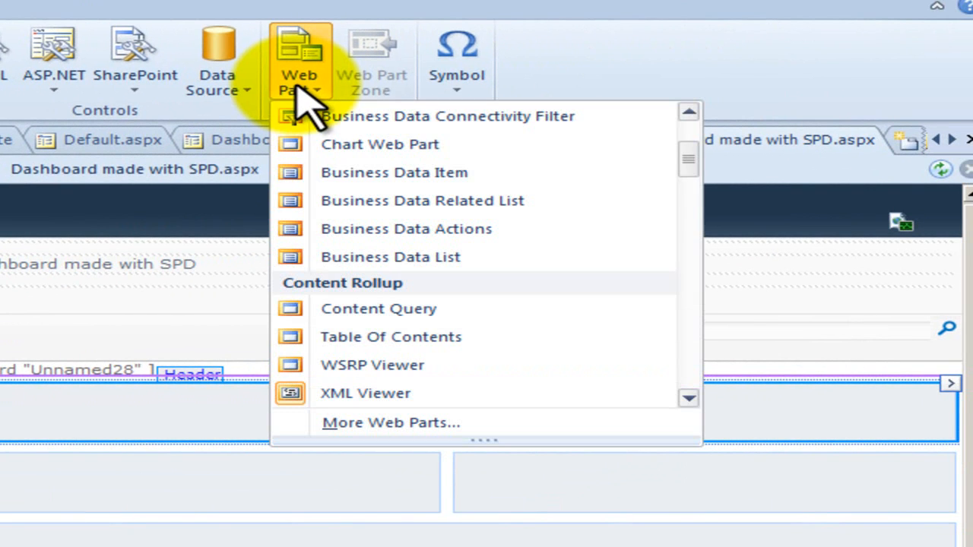
left_click_drag(689, 158, 719, 289)
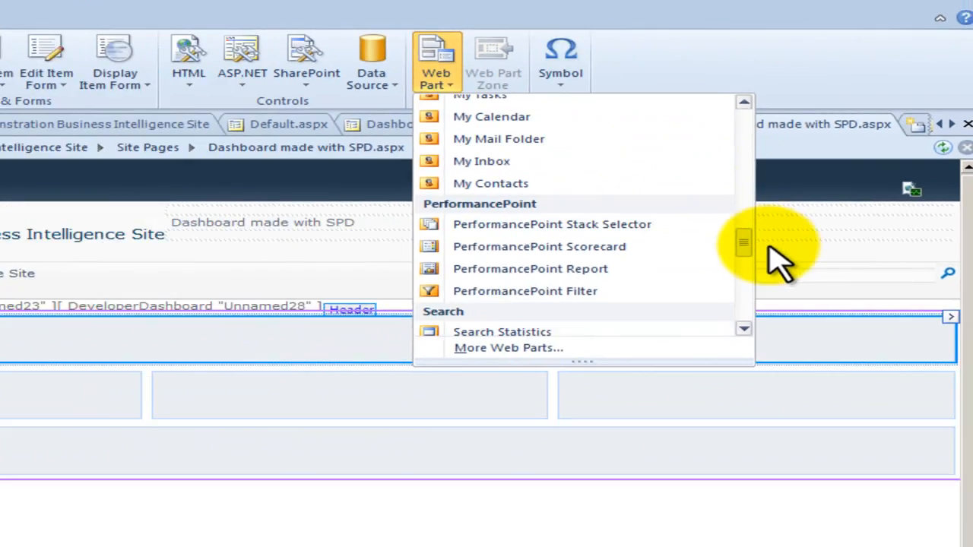
left_click(551, 267)
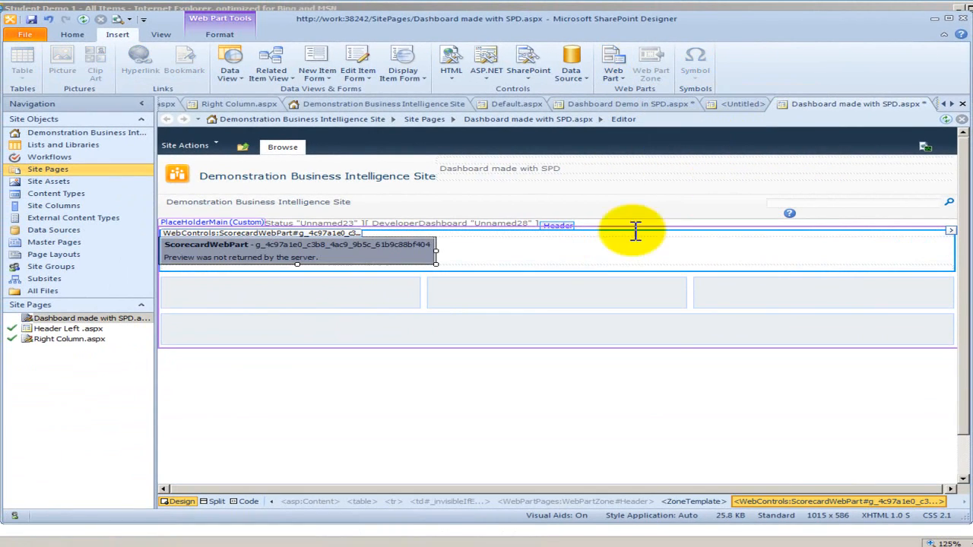
right_click(318, 256)
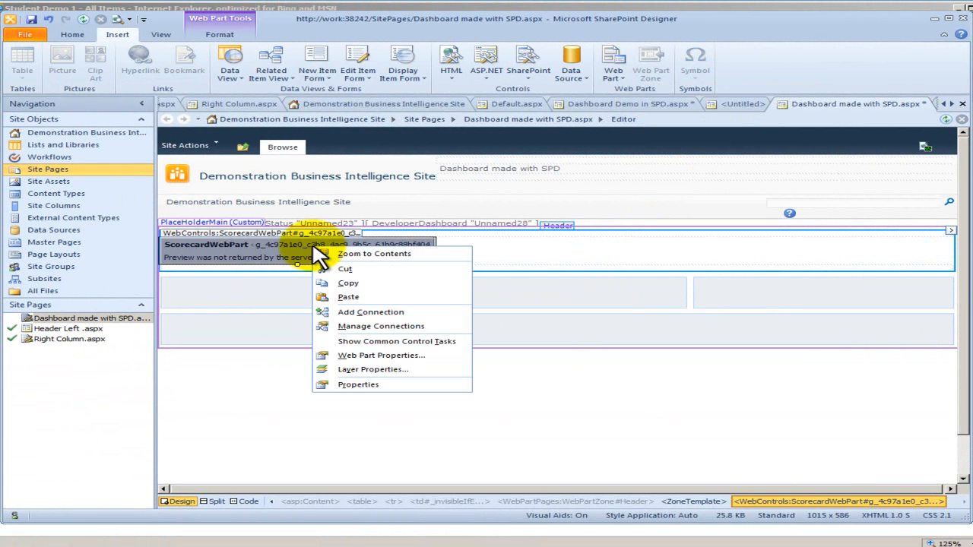
left_click(327, 355)
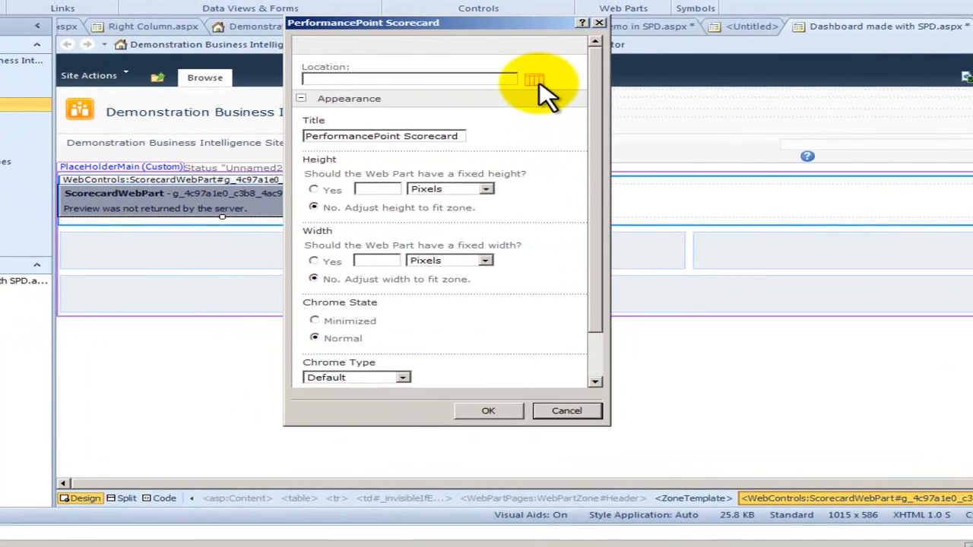
Try to set the web part's location to the Internet and Reseller Sales scorecard from PerformancePoint Content
left_click(560, 149)
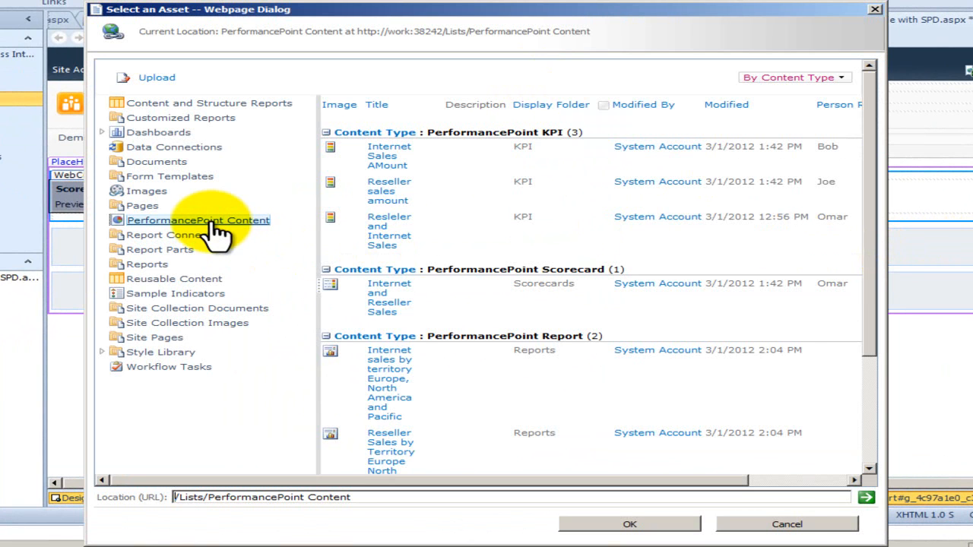
left_click(840, 77)
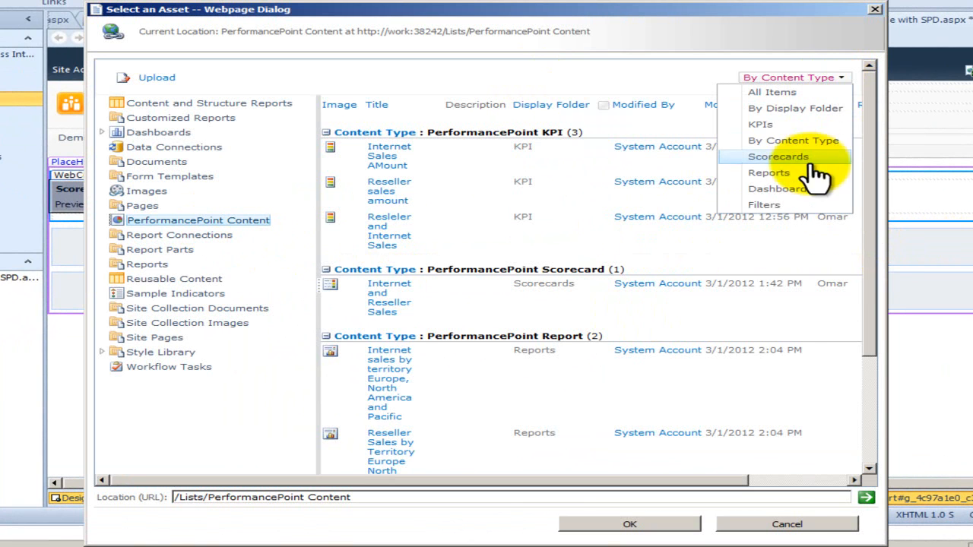
left_click(761, 157)
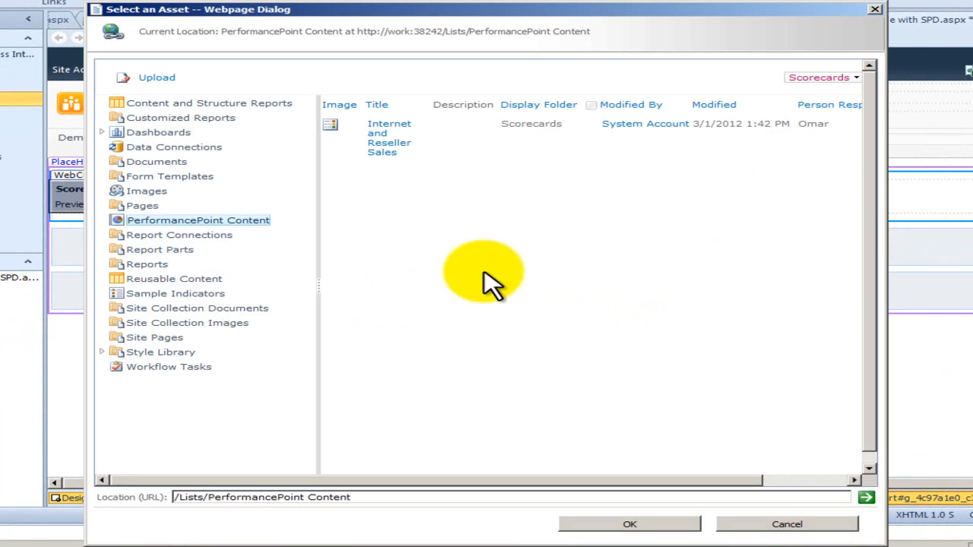
left_click(380, 152)
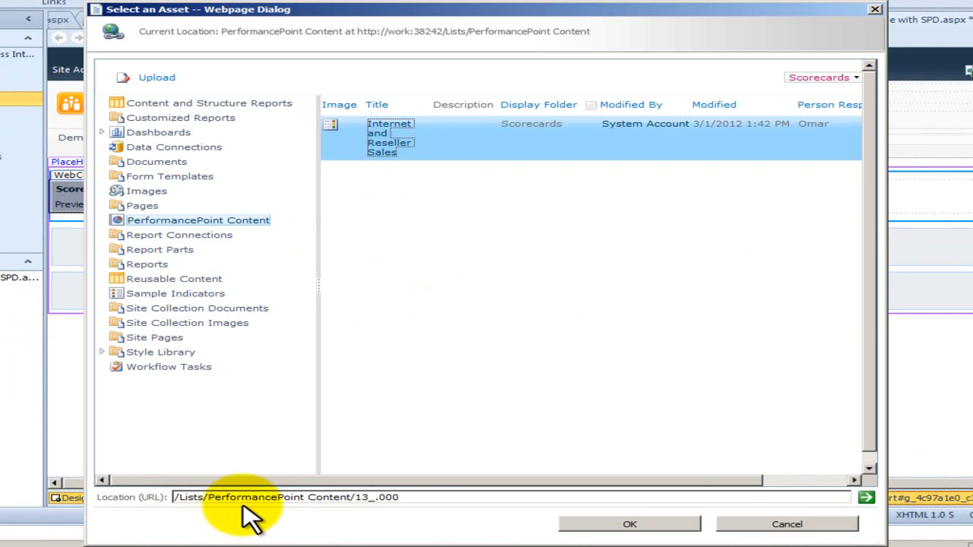
left_click(629, 526)
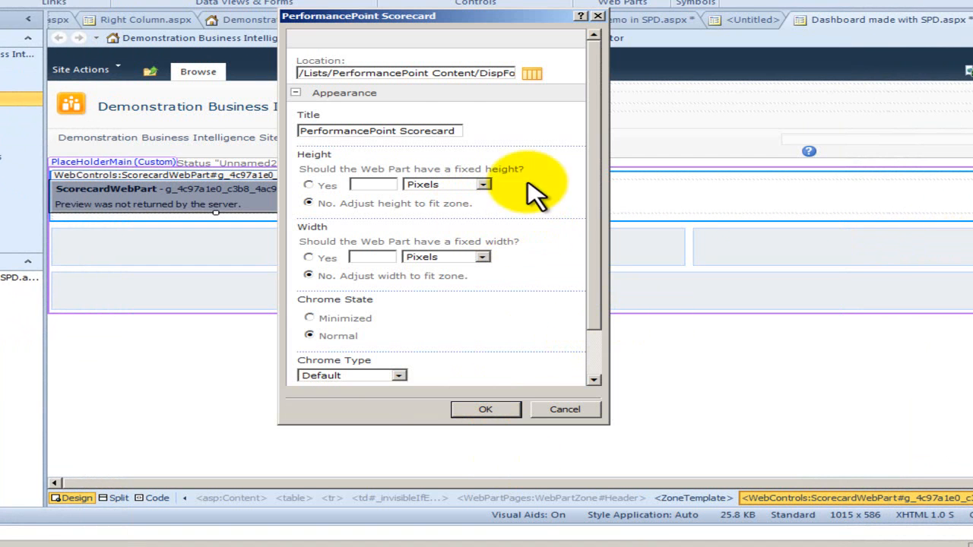
left_click(494, 412)
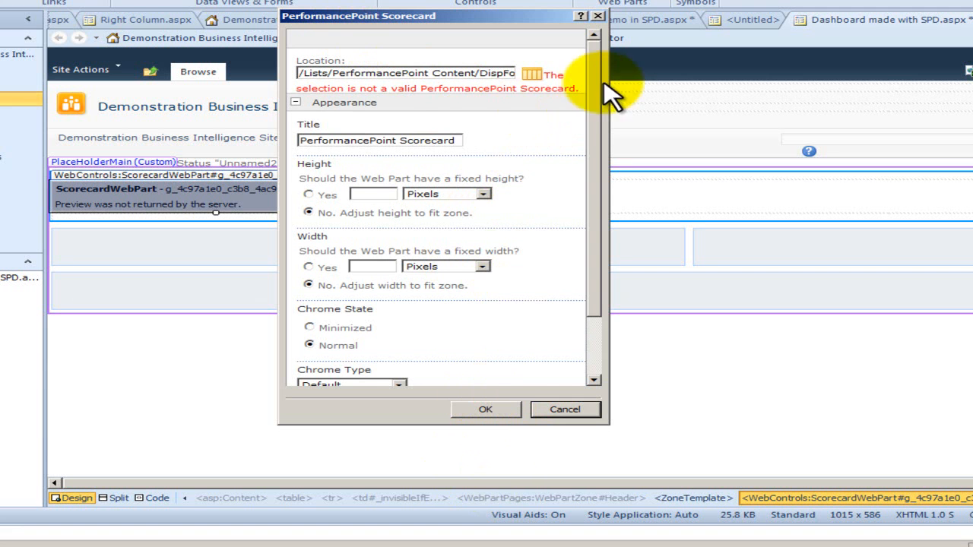
Reselect the Internet and Reseller Sales scorecard as the web part's location, using /Lists/PerformancePoint Content/13_.000, and apply the properties
left_click(536, 72)
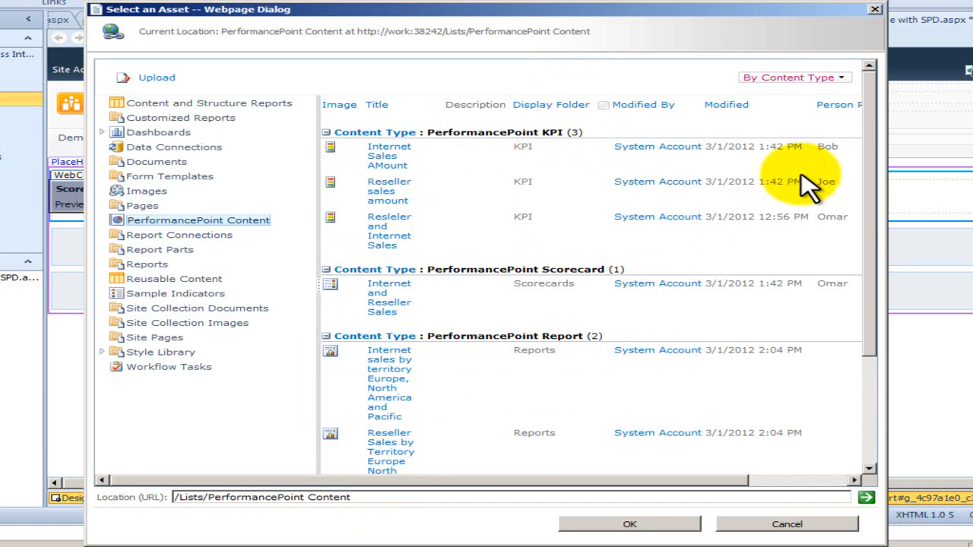
left_click(840, 81)
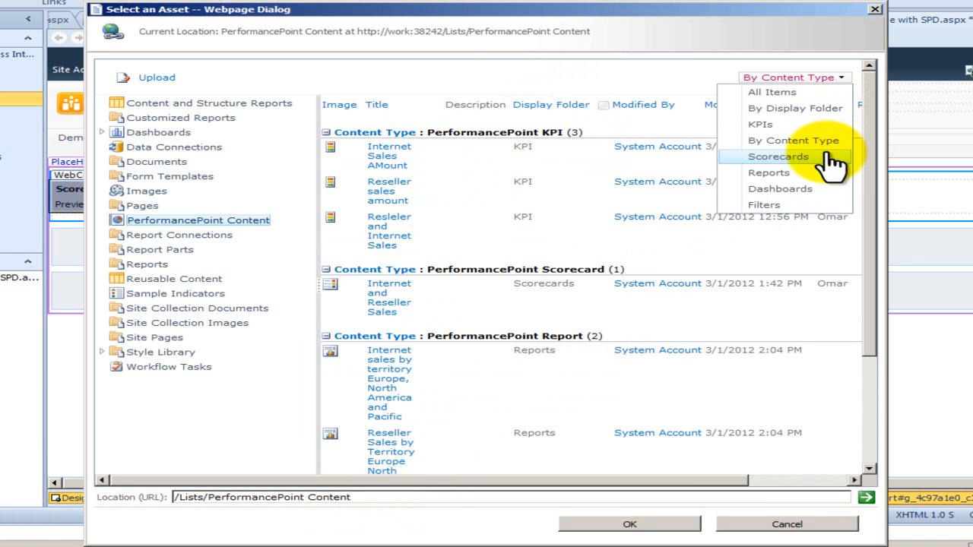
left_click(779, 157)
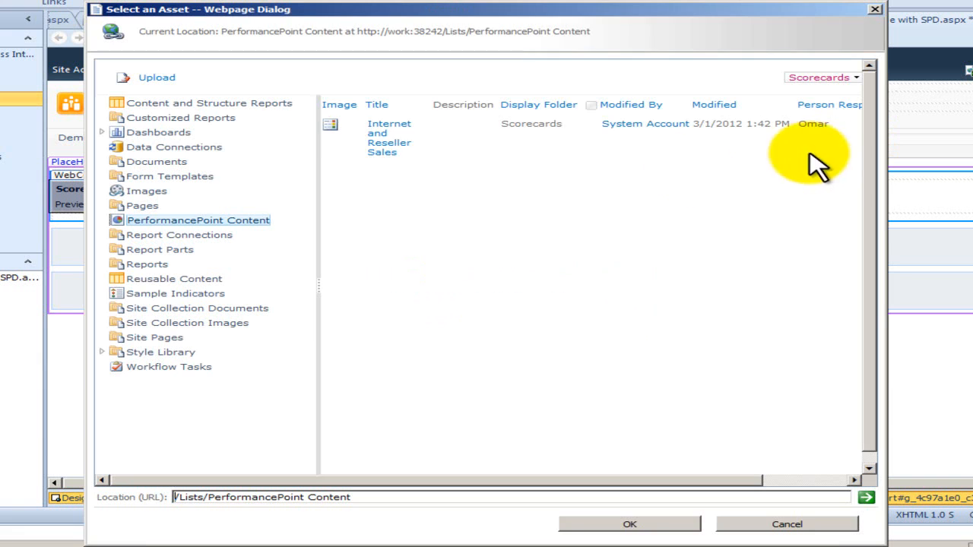
left_click(390, 152)
left_click_drag(398, 498, 119, 504)
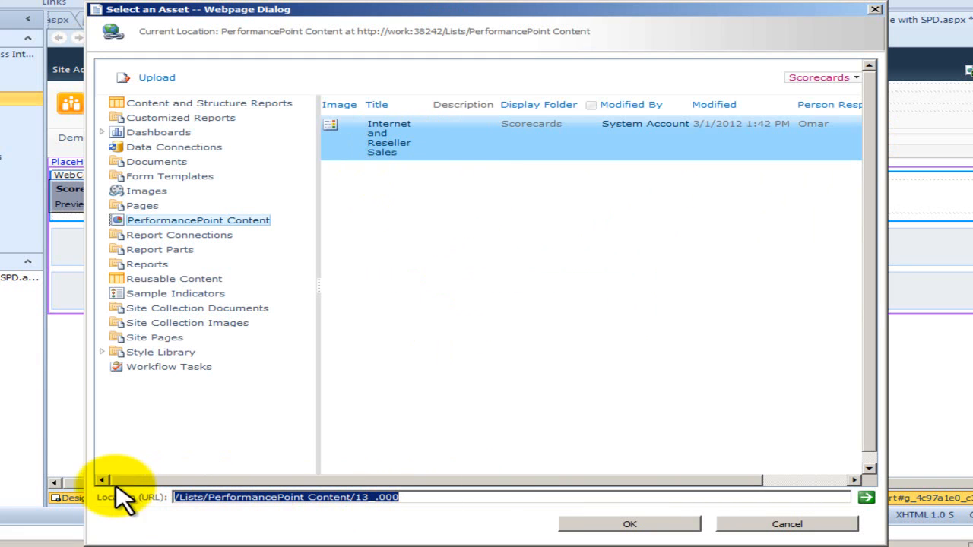
left_click(440, 395)
left_click(630, 523)
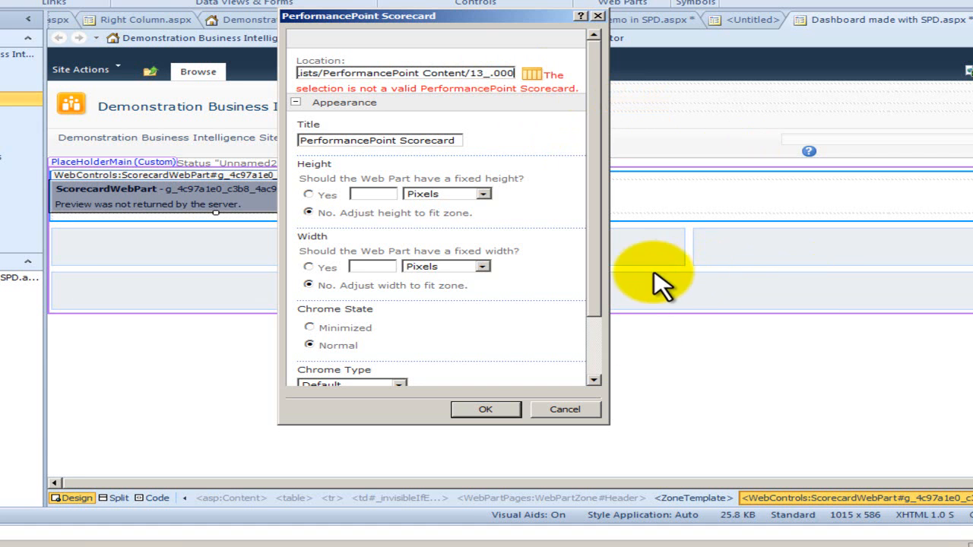
left_click(491, 408)
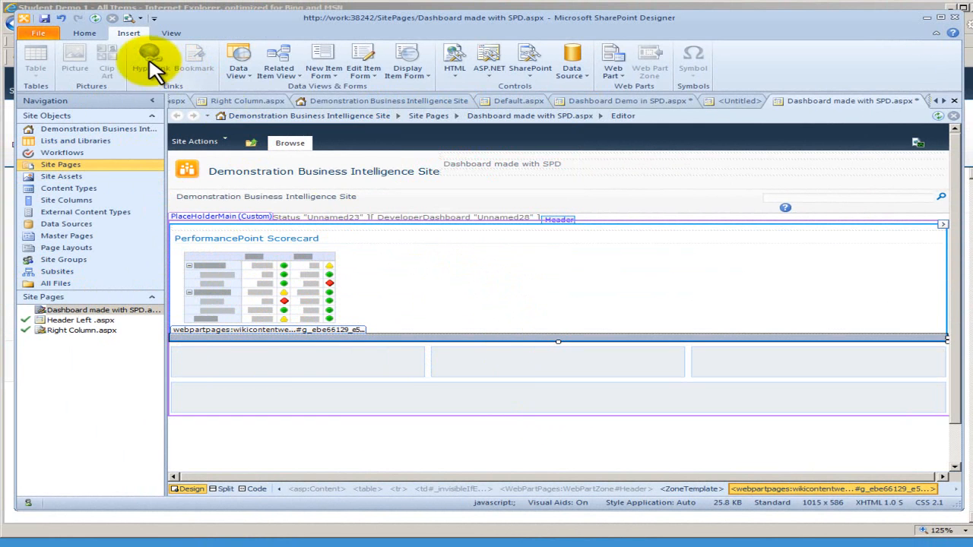
Save the Dashboard made with SPD page, preview it in the browser, and dismiss the preview after viewing the scorecard
left_click(128, 19)
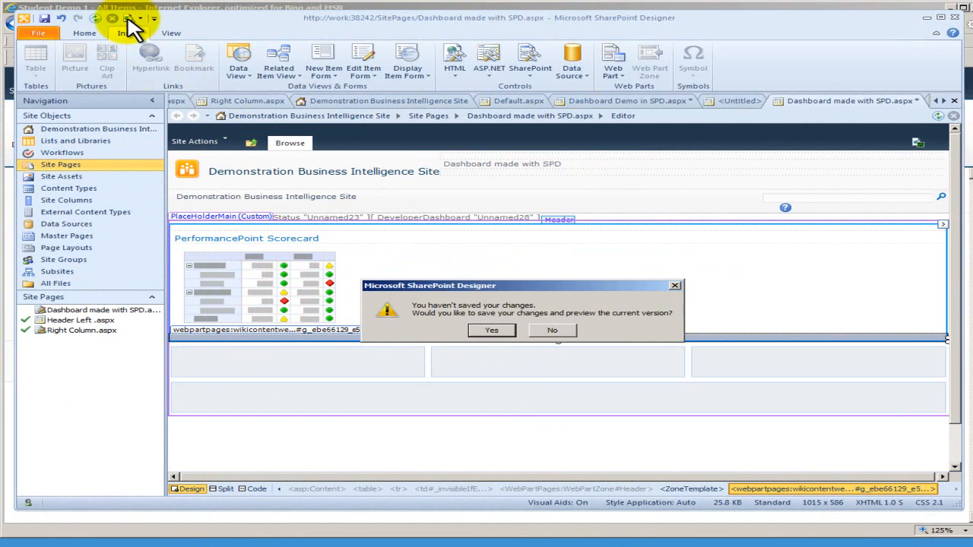
left_click(487, 332)
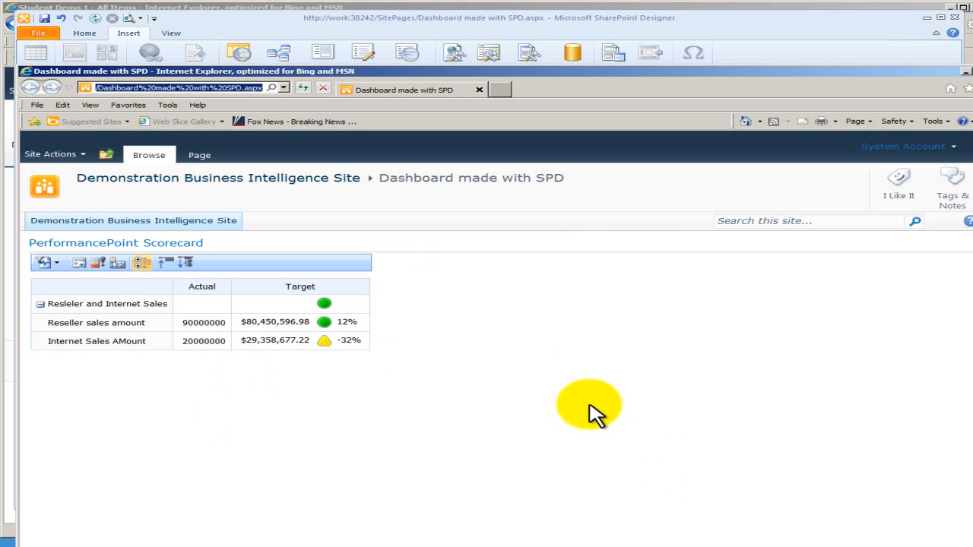
left_click_drag(639, 75, 641, 16)
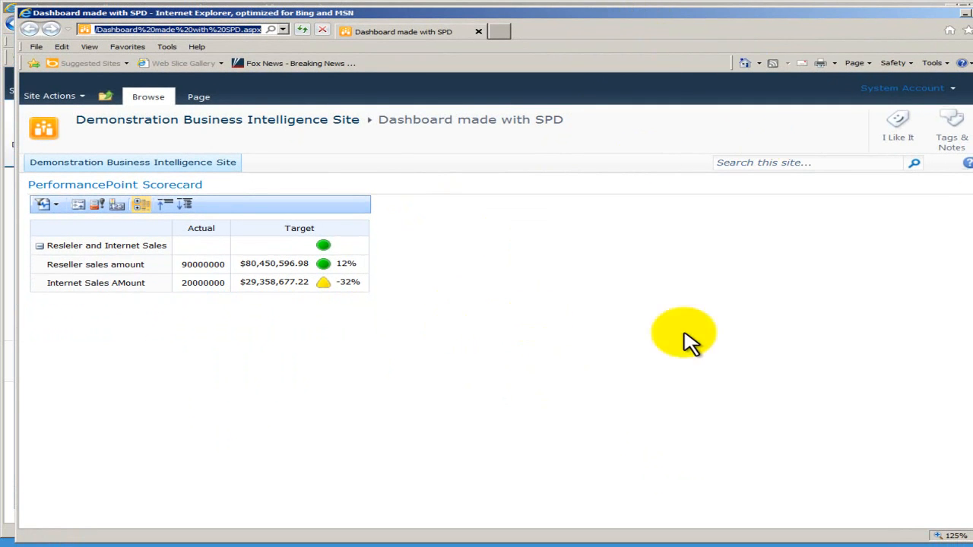
left_click(964, 12)
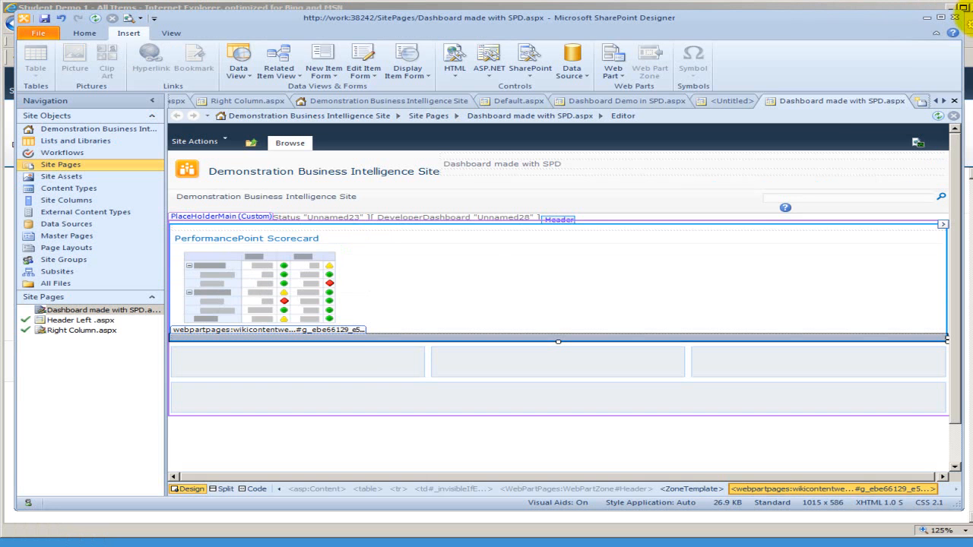
Switch to Internet Explorer and examine the PerformancePoint Content list and the item options for the Student Demo 1 dashboard
left_click(927, 17)
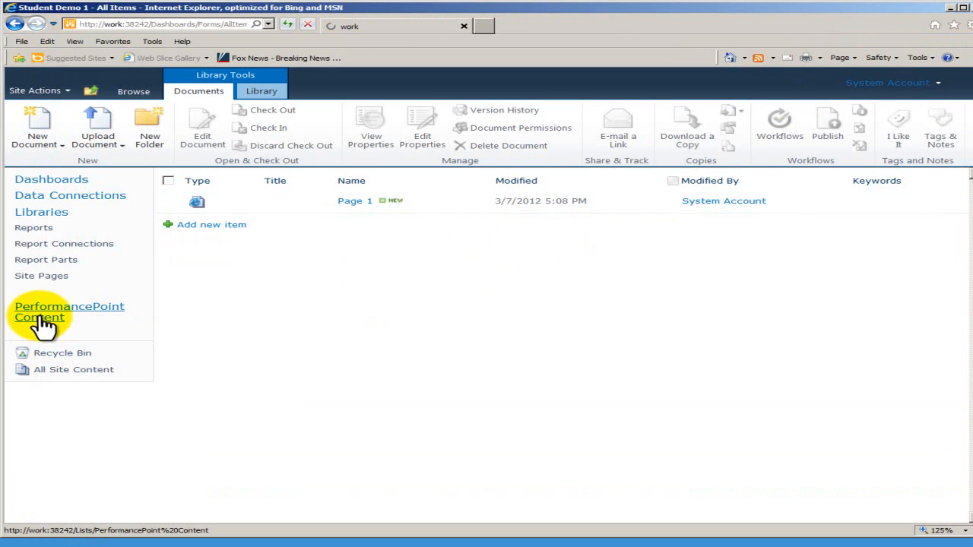
left_click(22, 319)
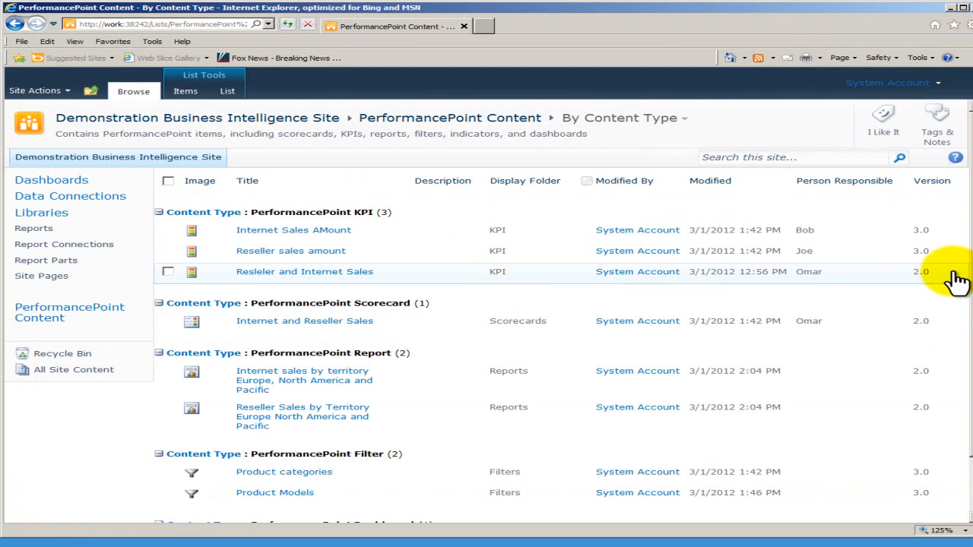
scroll(966, 315, "down", 2)
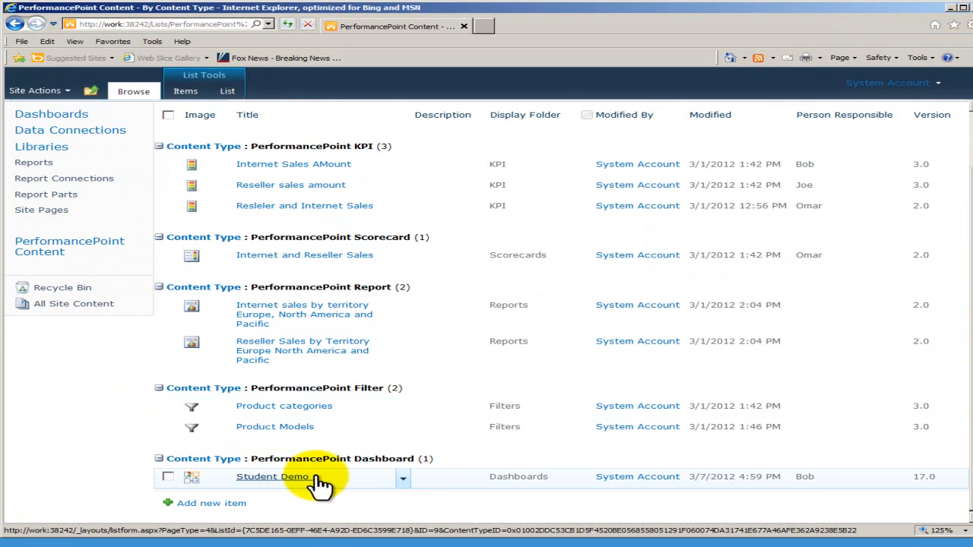
left_click(403, 477)
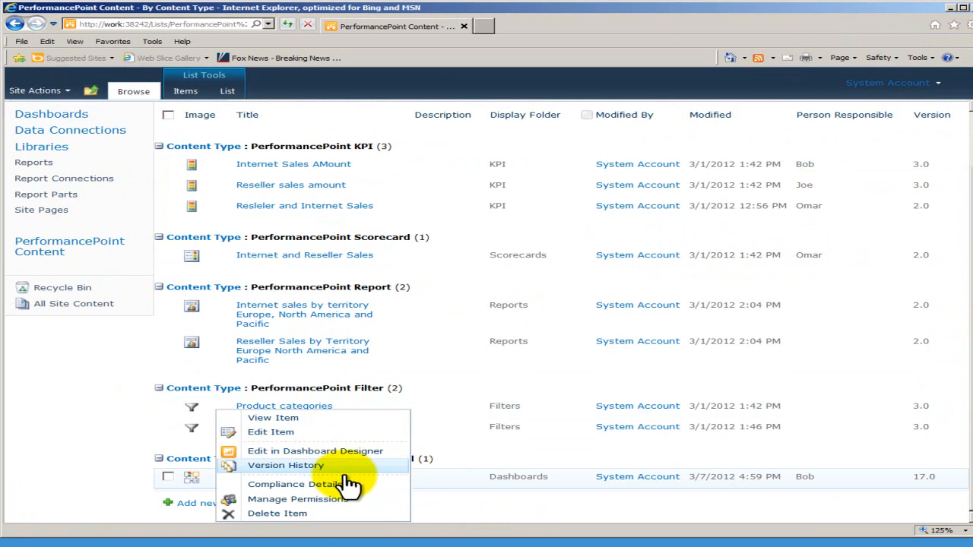
left_click(114, 415)
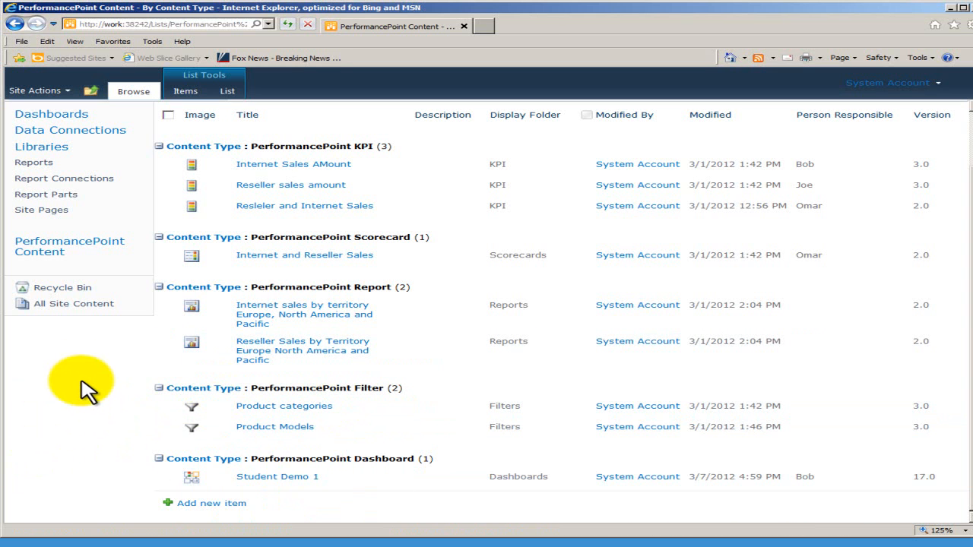